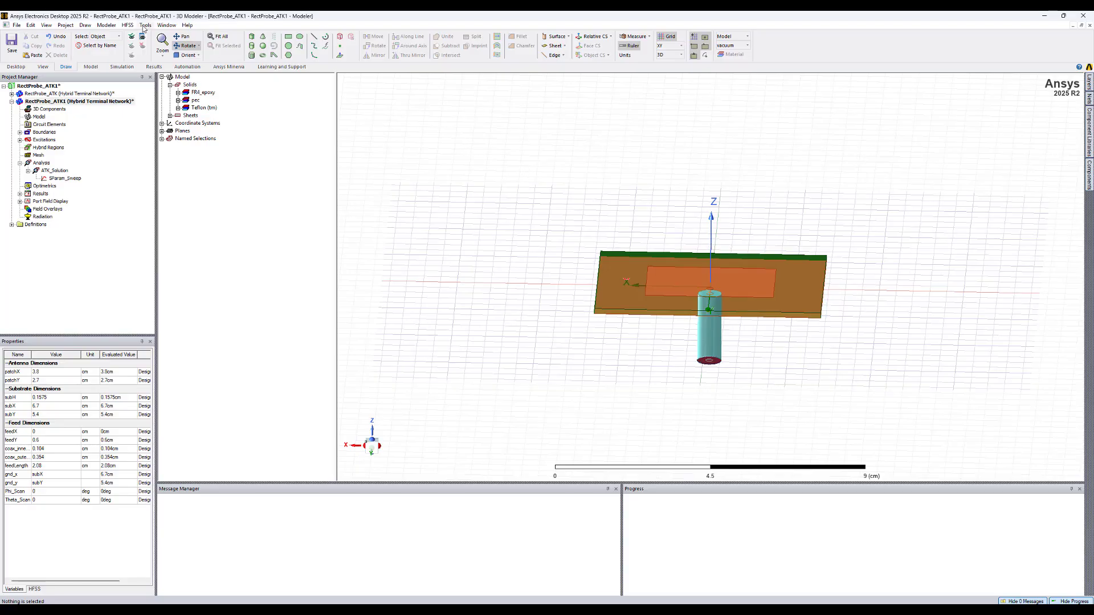
- Open the ACT extensions, view the available launch wizards, and close the extensions view
{"action": "left_click", "coordinate": [186, 67]}
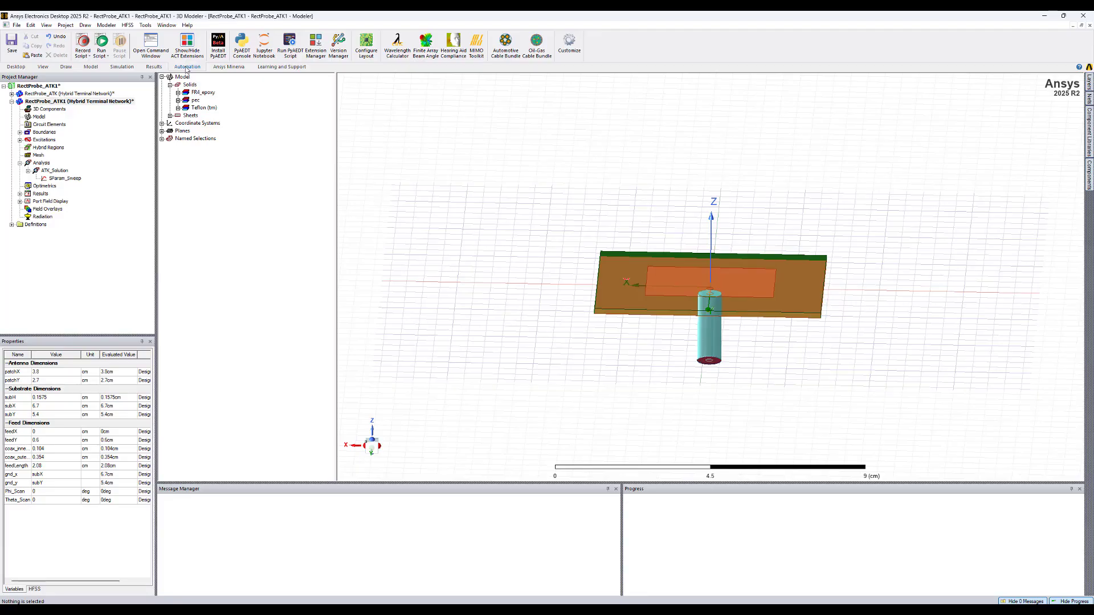
{"action": "left_click", "coordinate": [186, 53]}
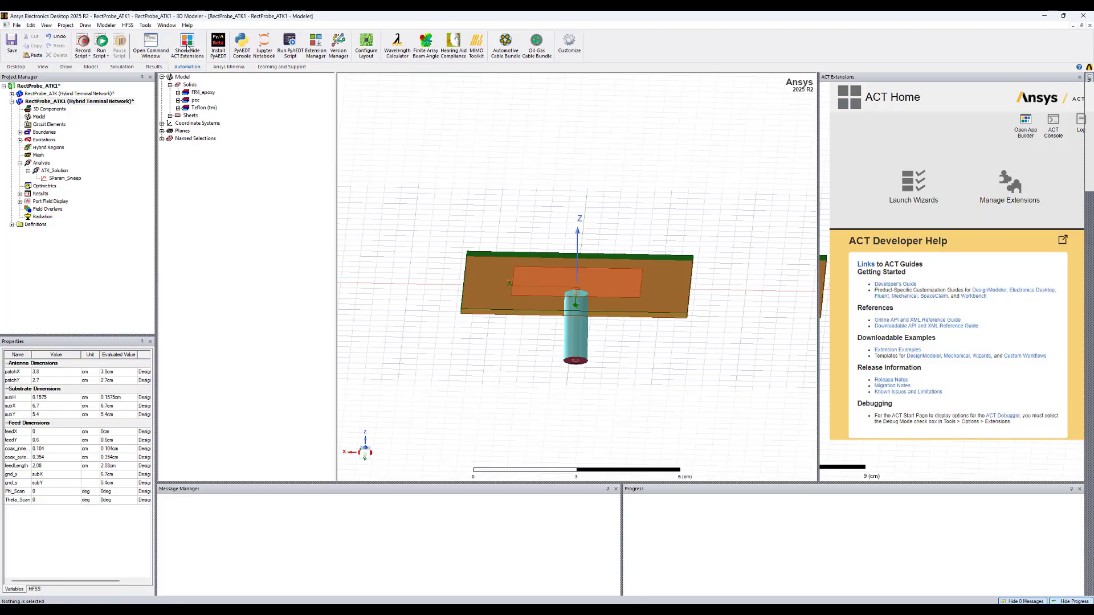
{"action": "left_click", "coordinate": [898, 188]}
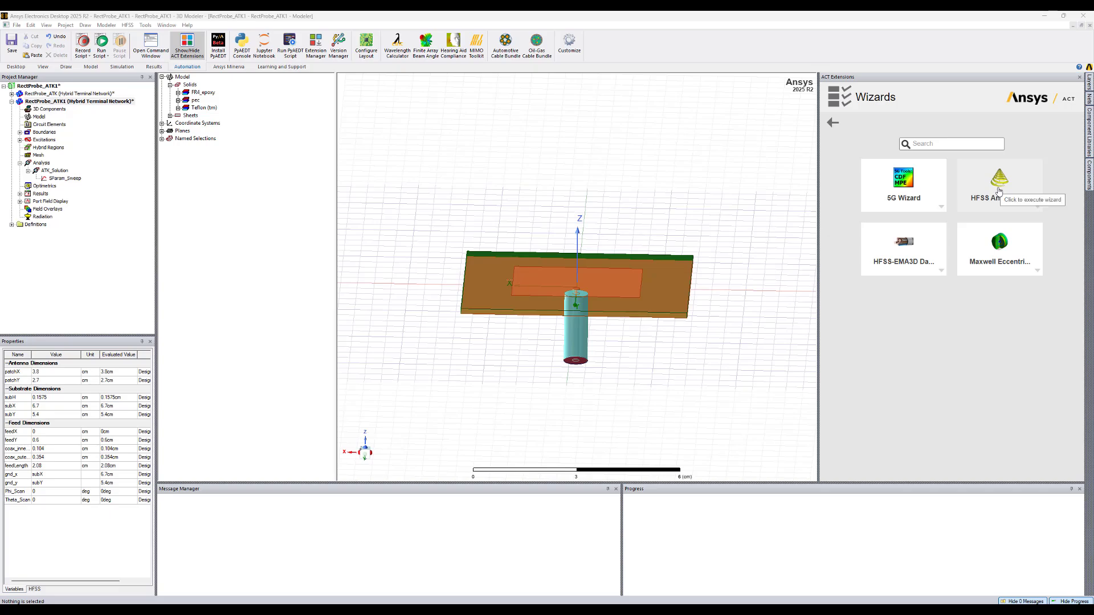
{"action": "left_click", "coordinate": [1079, 77]}
- Create an air region around the patch antenna with absolute-offset padding of 0 cm in all directions
{"action": "middle_click_drag", "start_coordinate": [683, 221], "coordinate": [639, 229]}
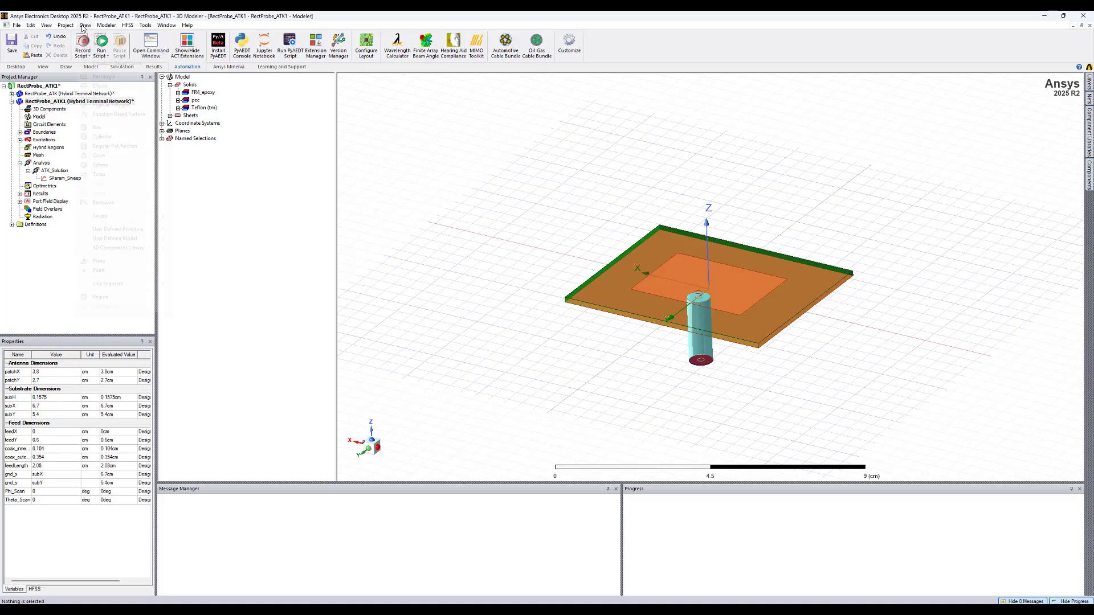
{"action": "left_click", "coordinate": [84, 25]}
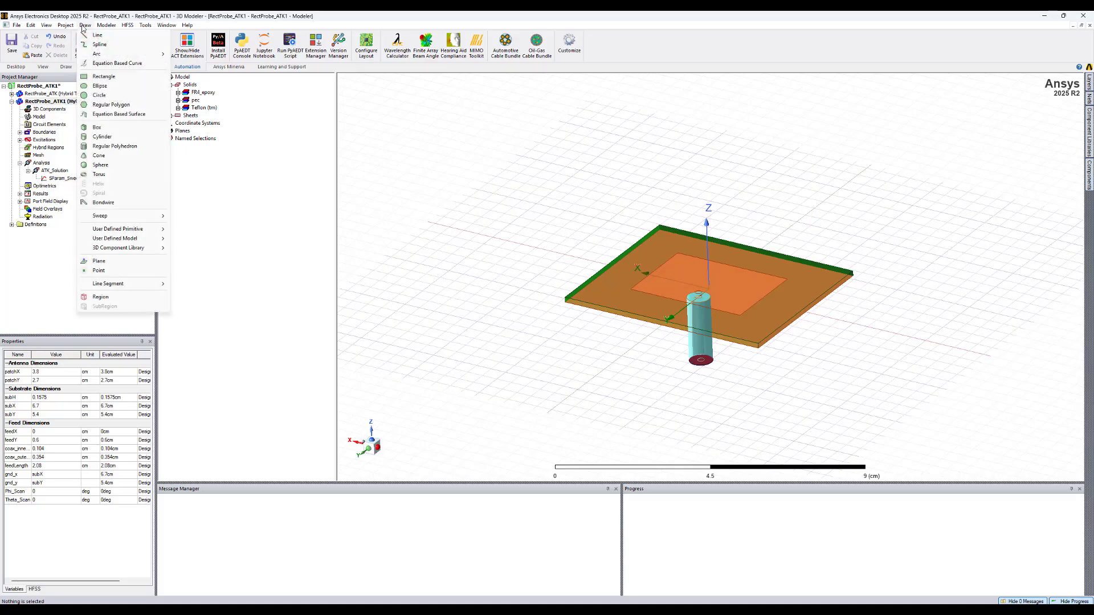
{"action": "left_click", "coordinate": [105, 297]}
{"action": "left_click", "coordinate": [544, 298]}
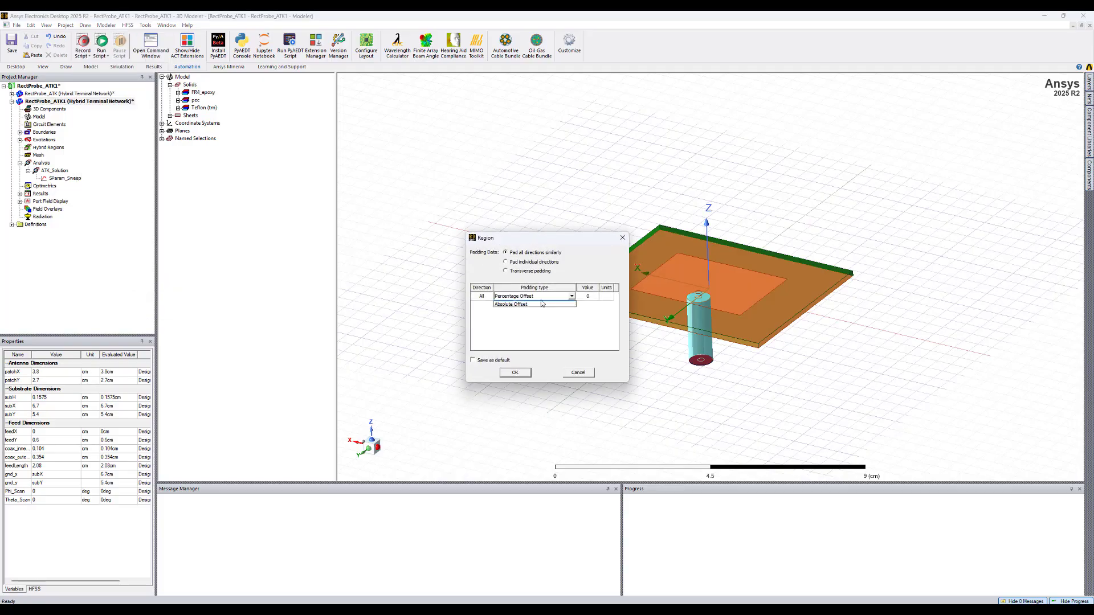
{"action": "left_click", "coordinate": [536, 310]}
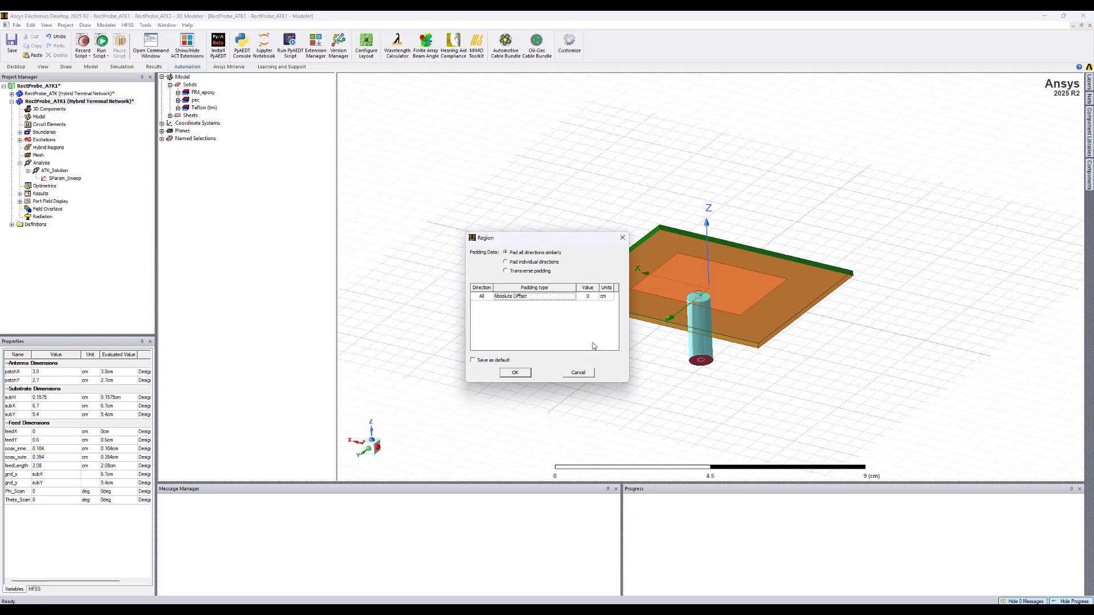
{"action": "left_click", "coordinate": [515, 373]}
- Set the region's +Z padding to 4 cm and its -Z padding to 1 cm
{"action": "left_click", "coordinate": [222, 131]}
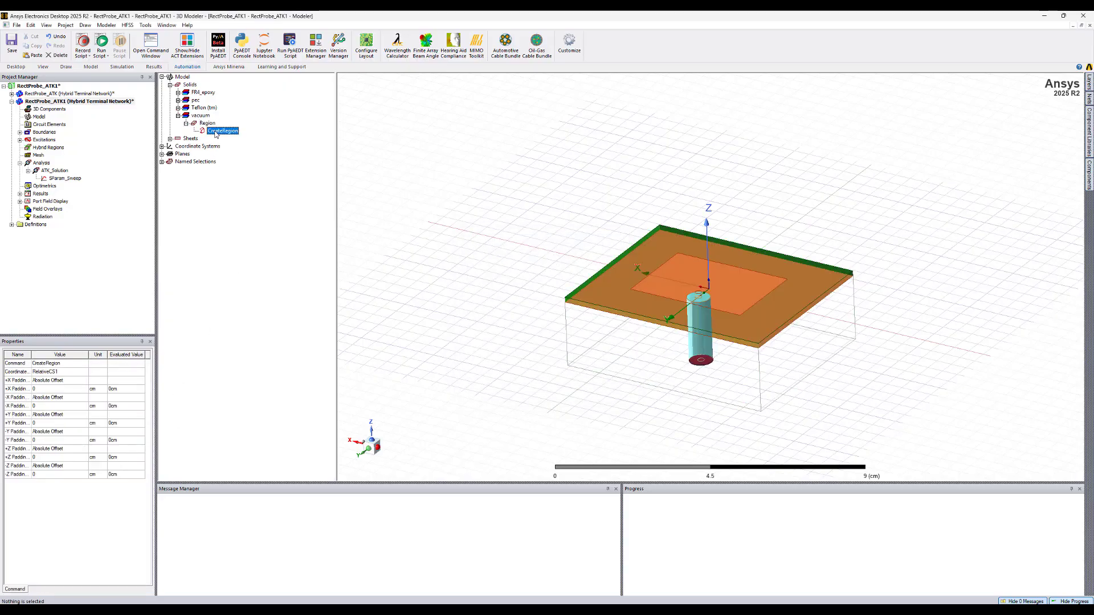
{"action": "left_click", "coordinate": [41, 457]}
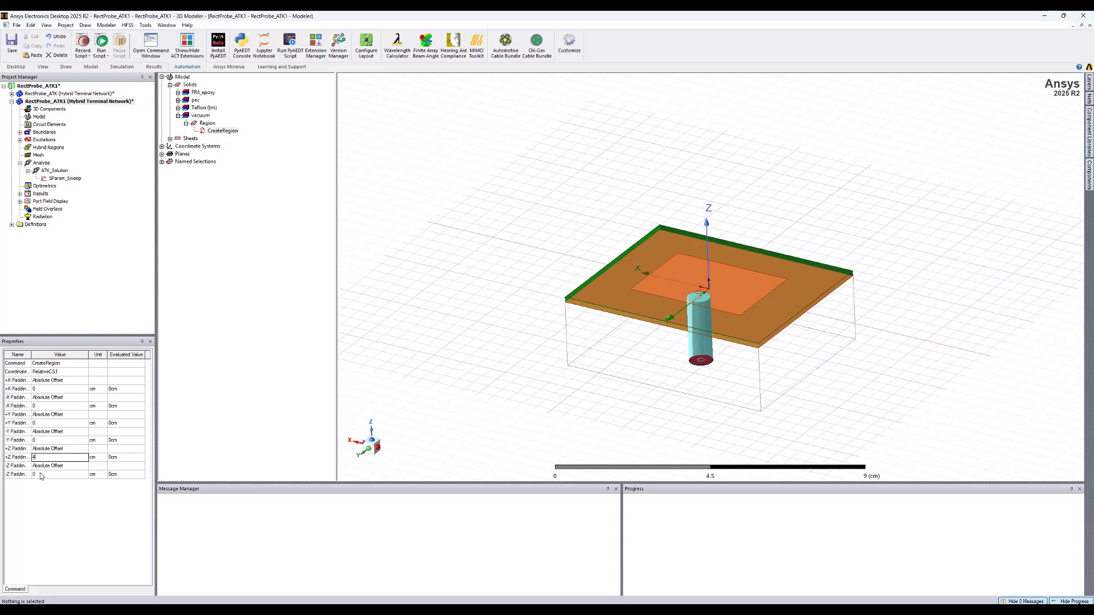
{"action": "left_click", "coordinate": [41, 474]}
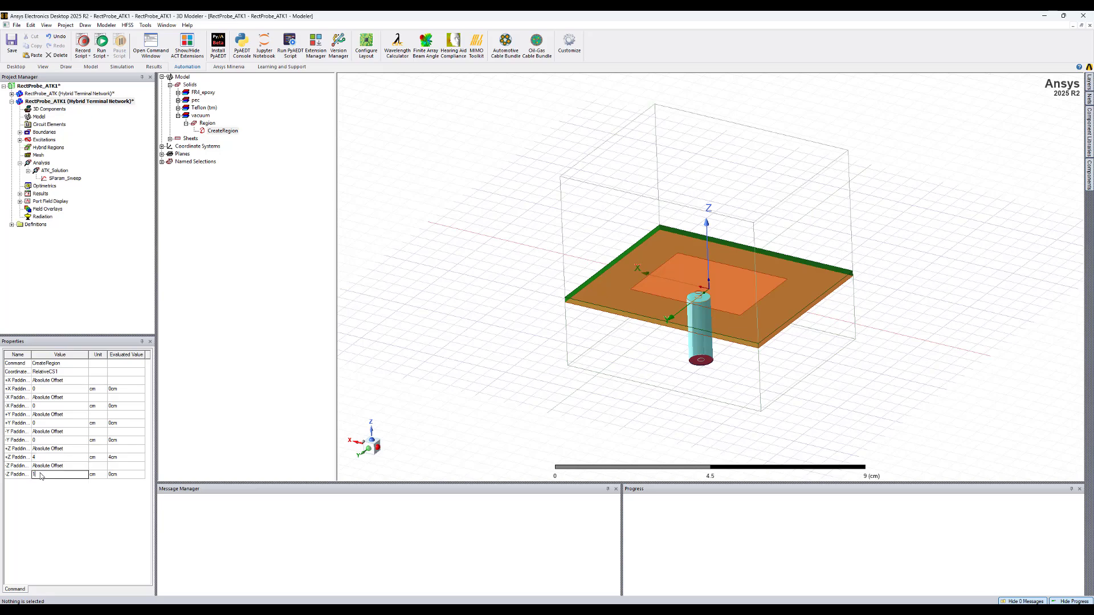
{"action": "key", "text": "Return"}
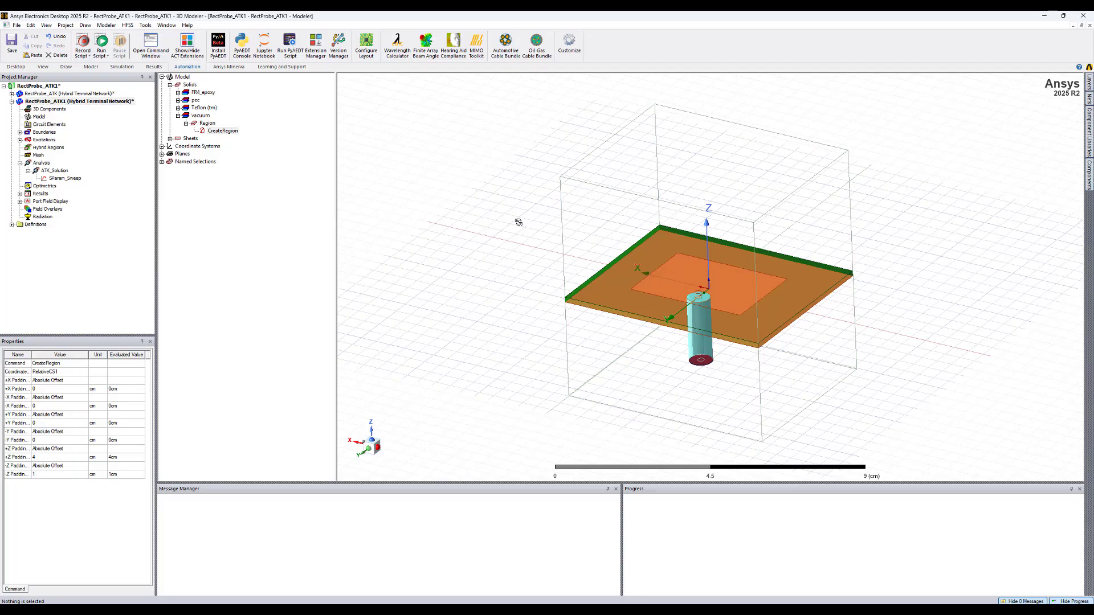
- Switch the modeler's selection mode to Faces
{"action": "right_click", "coordinate": [518, 222]}
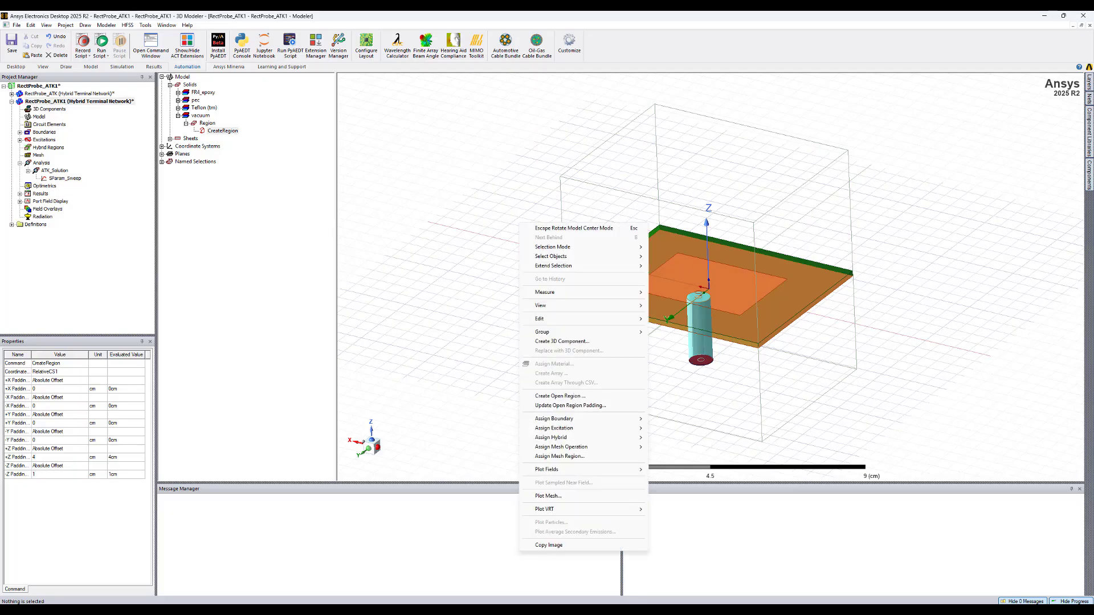
{"action": "key", "text": "Escape"}
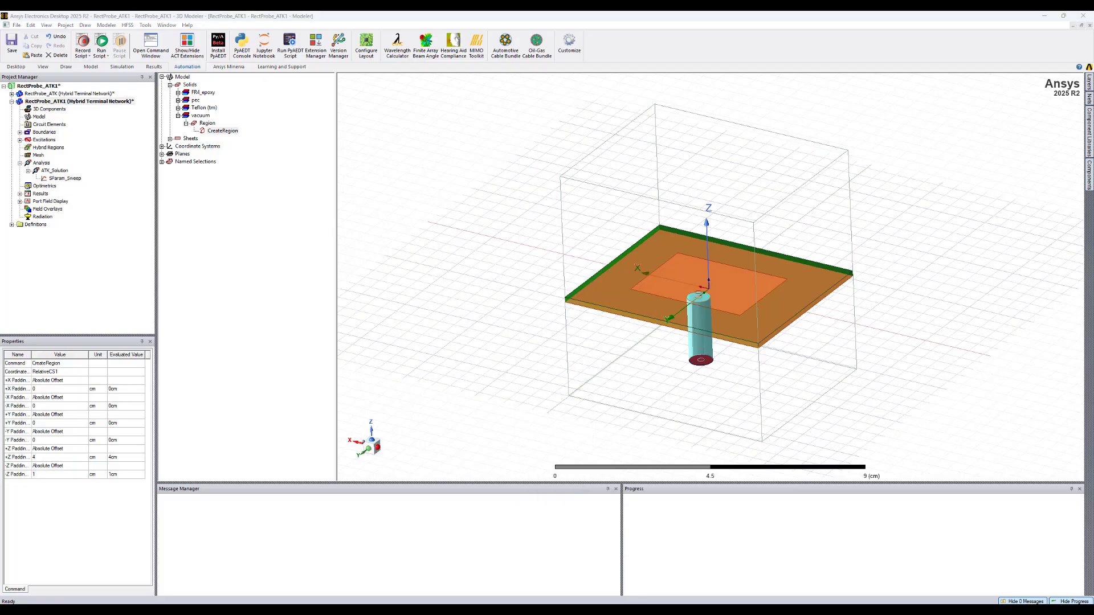
{"action": "right_click", "coordinate": [522, 226]}
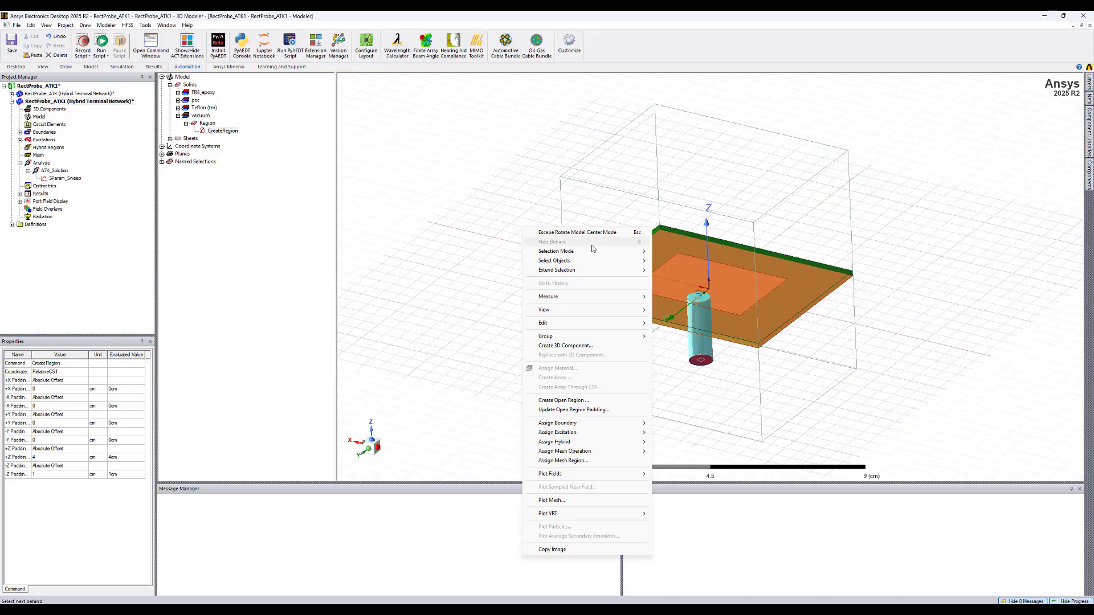
{"action": "mouse_move", "coordinate": [612, 253]}
{"action": "left_click", "coordinate": [700, 279]}
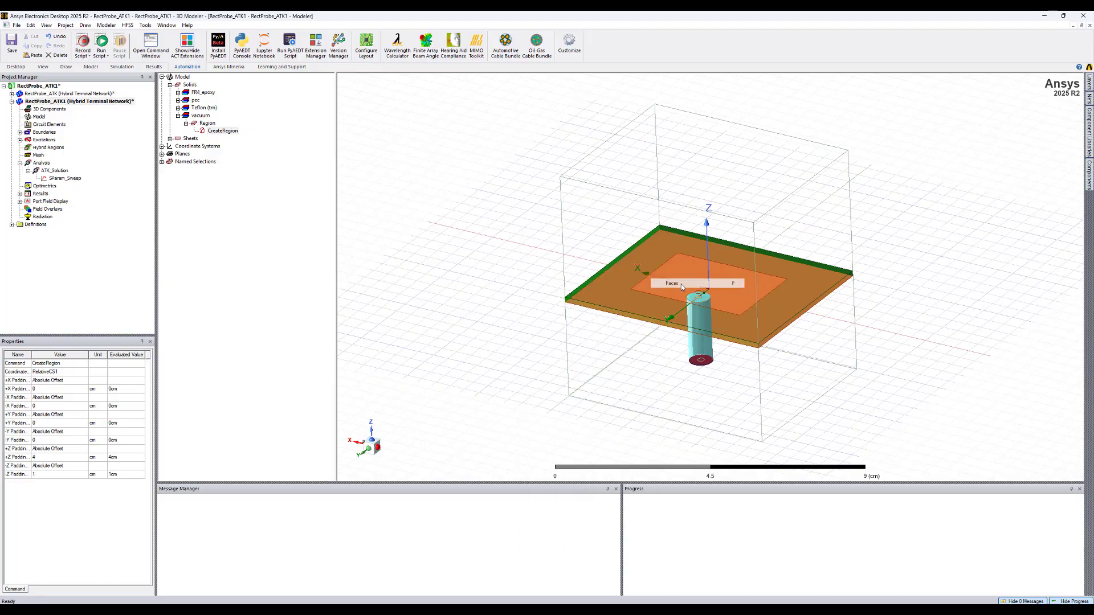
- Assign a coupled Lattice Pair boundary to the region's two opposite faces normal to Y, keeping the default name and scan angles
{"action": "left_click", "coordinate": [739, 158]}
{"action": "key", "text": "b"}
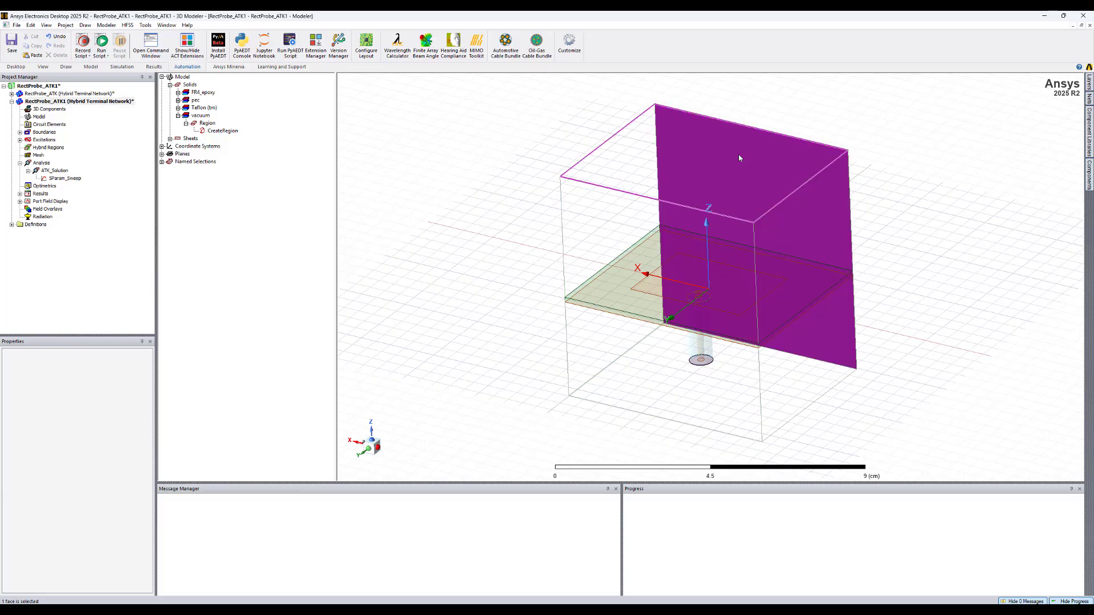
{"action": "left_click", "coordinate": [592, 229], "text": "ctrl"}
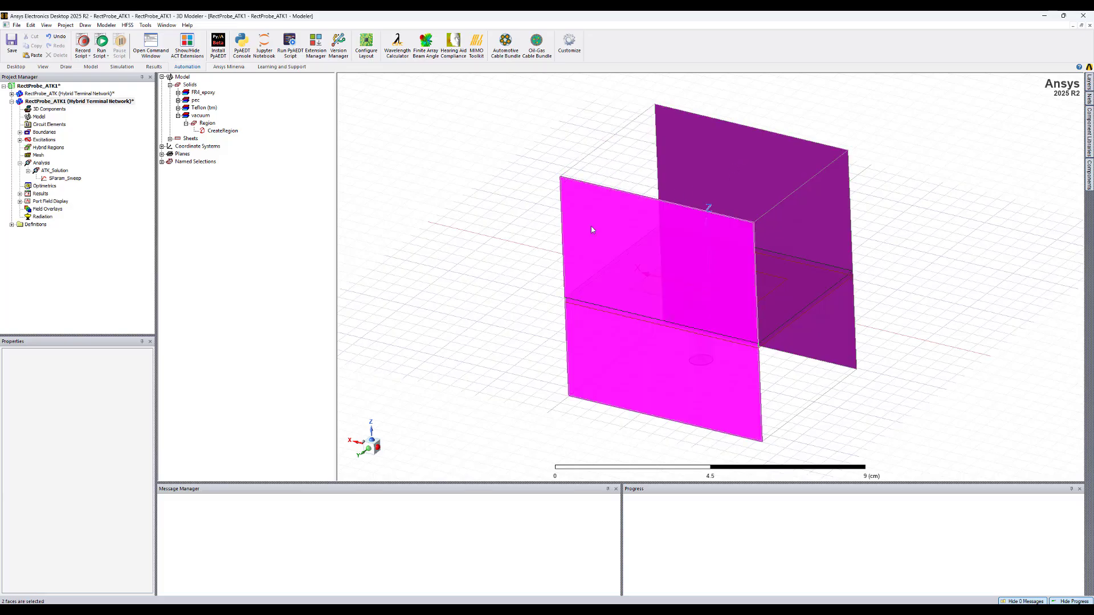
{"action": "right_click", "coordinate": [591, 229]}
{"action": "mouse_move", "coordinate": [707, 414]}
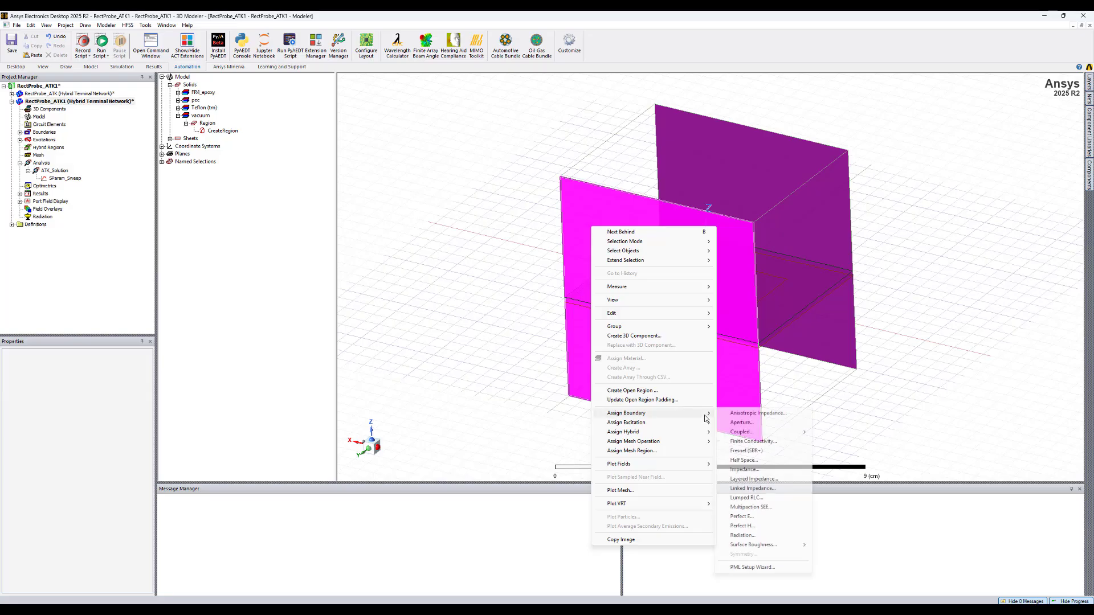
{"action": "mouse_move", "coordinate": [786, 431]}
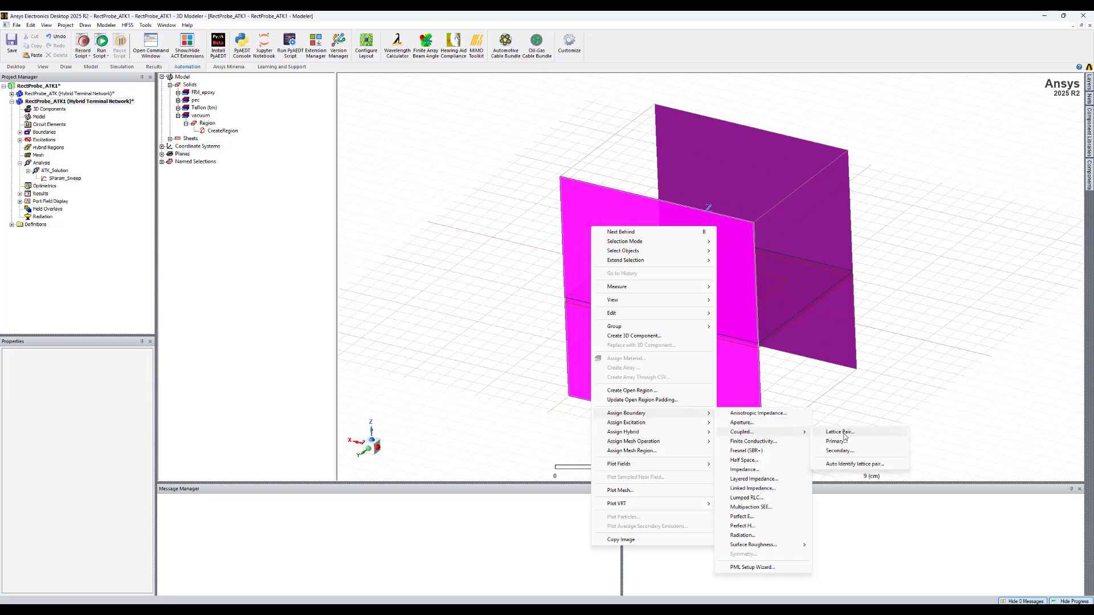
{"action": "left_click", "coordinate": [841, 432]}
{"action": "left_click", "coordinate": [583, 414]}
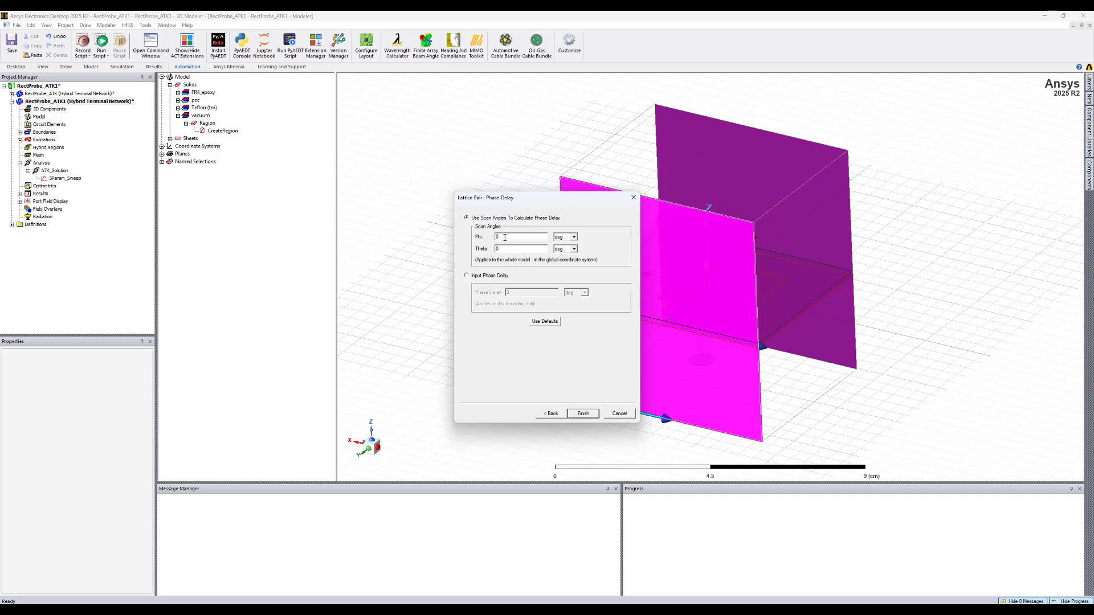
{"action": "left_click", "coordinate": [583, 414]}
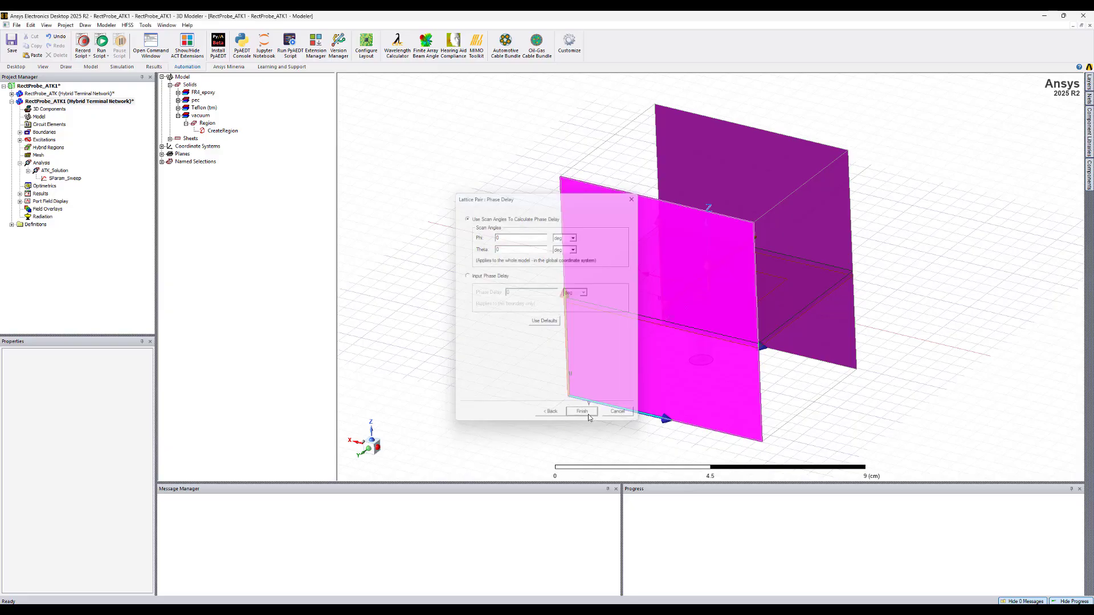
- Assign a coupled Lattice Pair boundary to the region's two opposite faces normal to X, keeping the default name and scan angles
{"action": "left_click", "coordinate": [592, 175]}
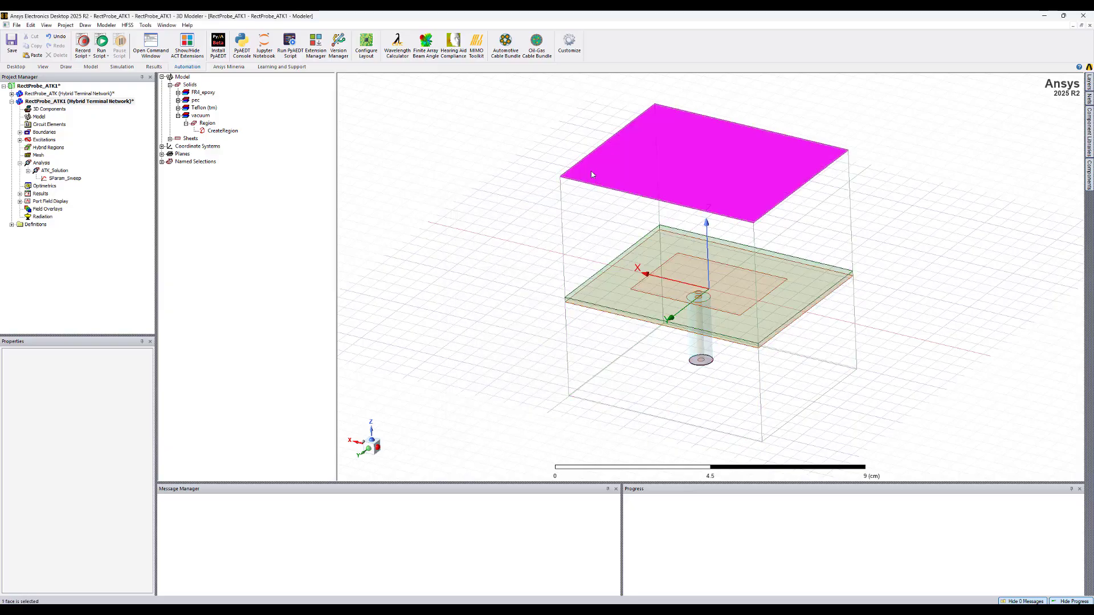
{"action": "key", "text": "b"}
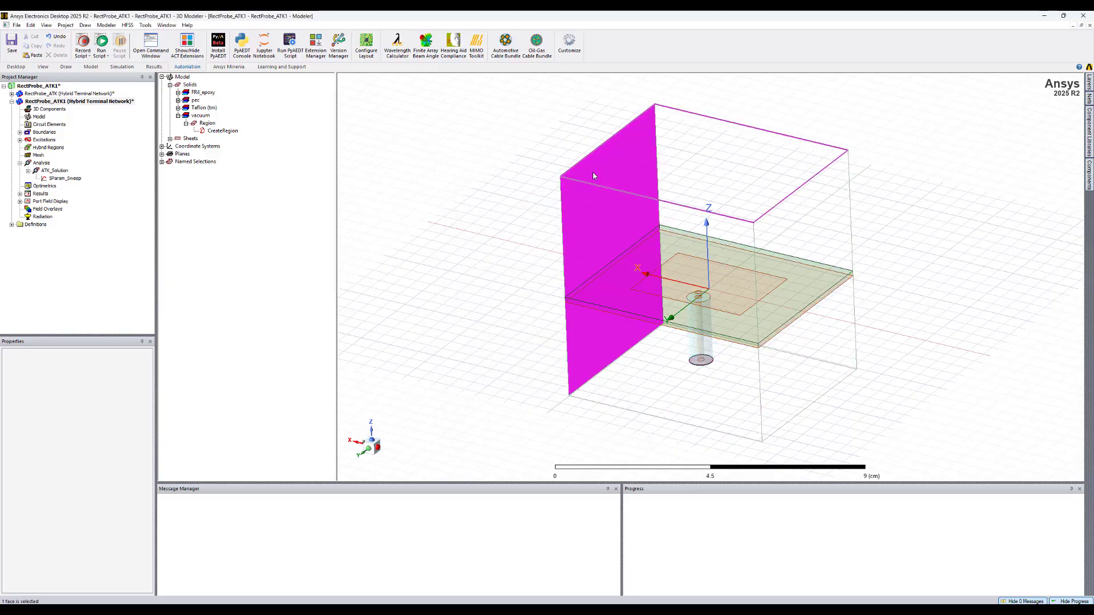
{"action": "left_click", "coordinate": [815, 206], "text": "ctrl"}
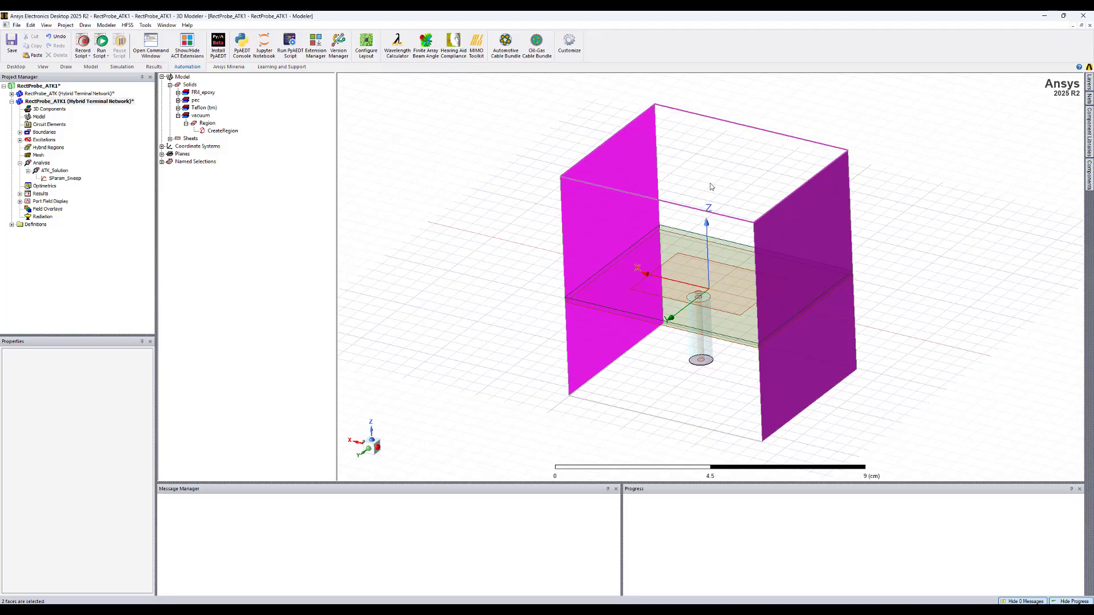
{"action": "right_click", "coordinate": [796, 220]}
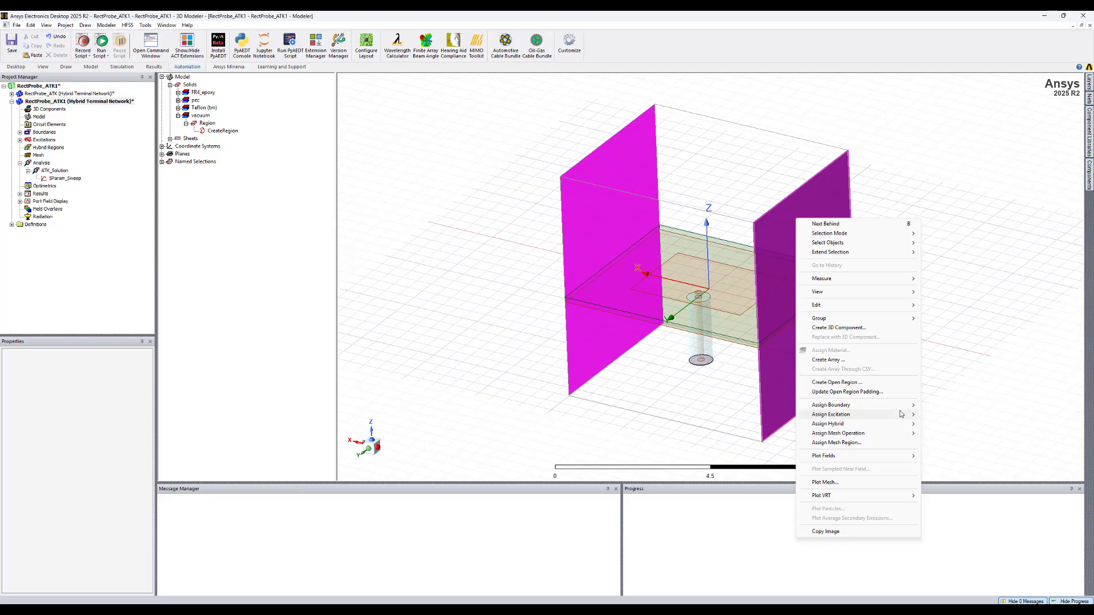
{"action": "mouse_move", "coordinate": [903, 405]}
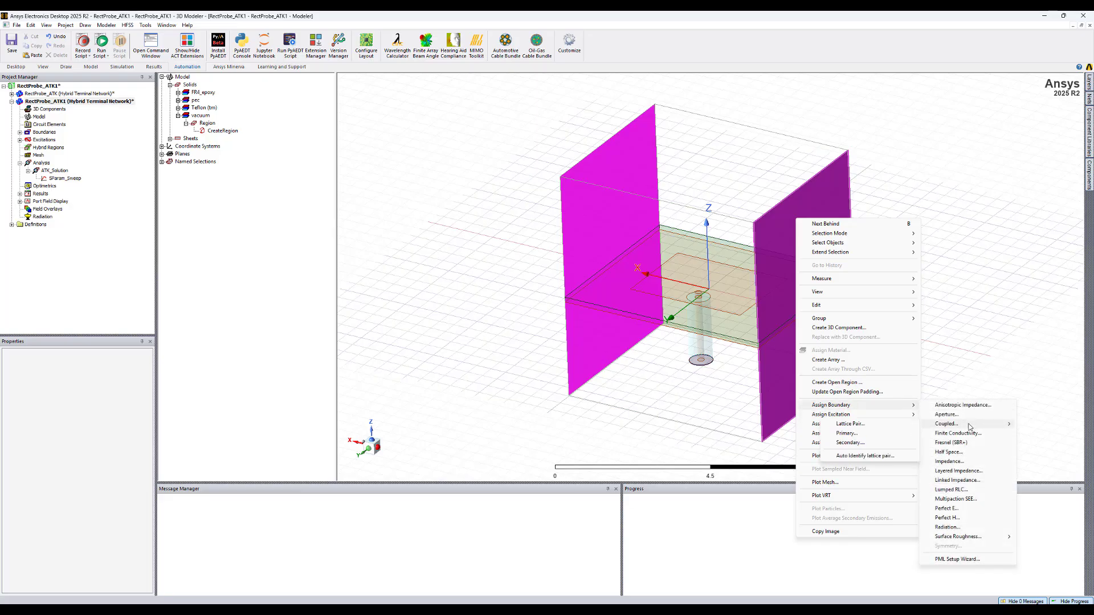
{"action": "left_click", "coordinate": [881, 425]}
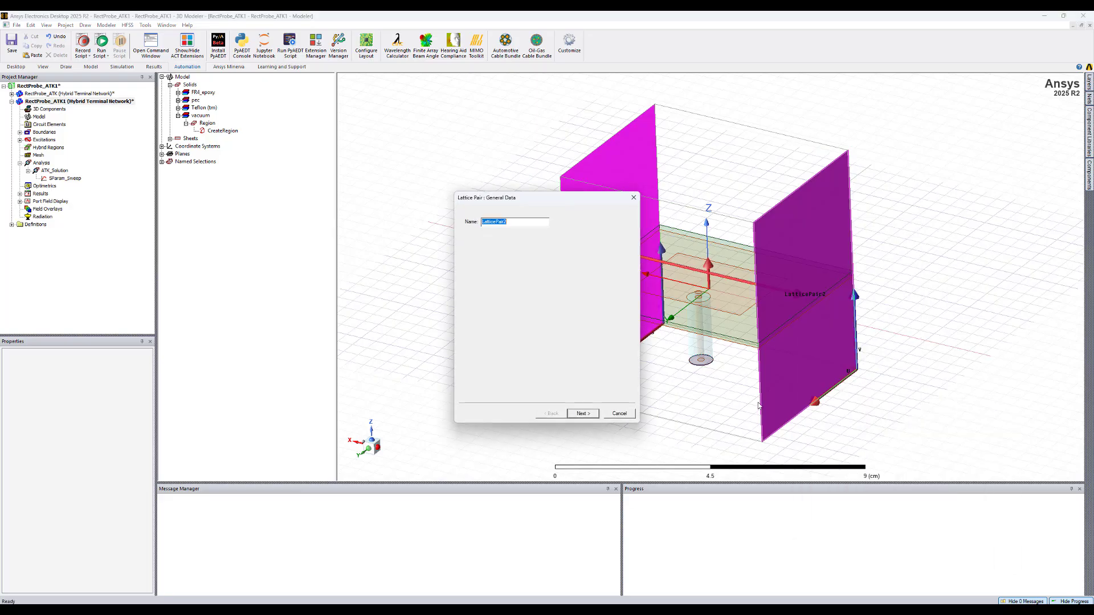
{"action": "left_click", "coordinate": [587, 415]}
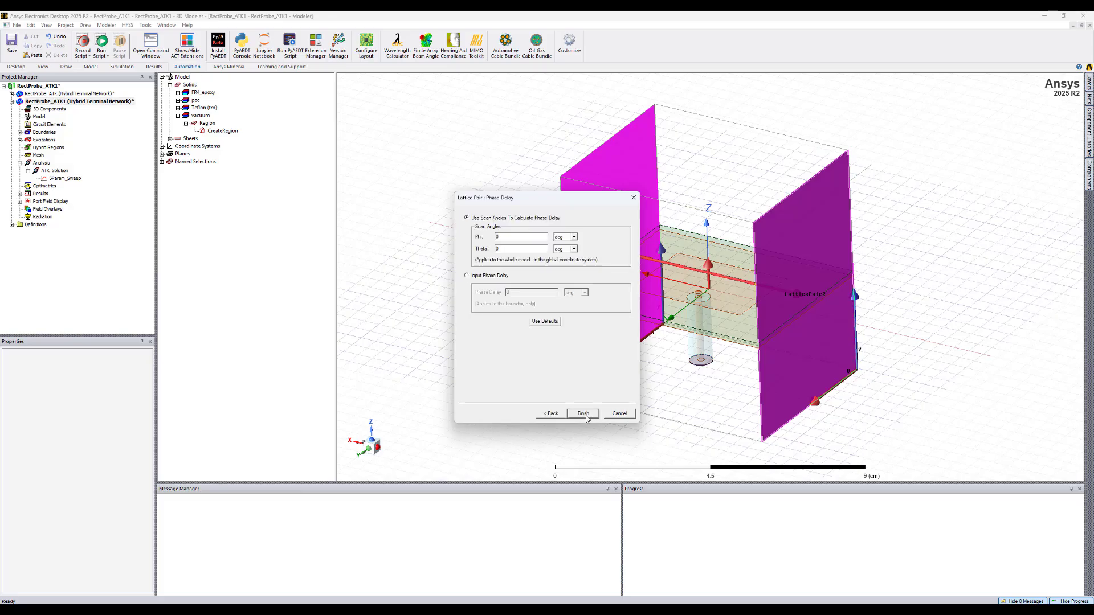
{"action": "left_click", "coordinate": [583, 414]}
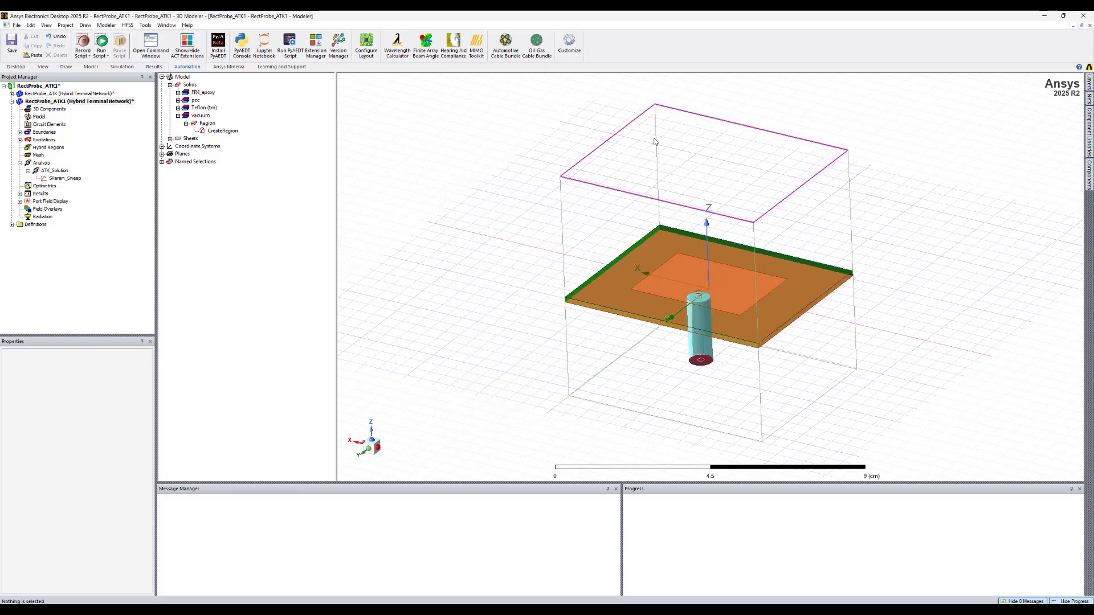
- Assign a Radiation boundary named Rad1 to the upper and lower faces of the region
{"action": "left_click", "coordinate": [692, 151]}
{"action": "left_click", "coordinate": [637, 389]}
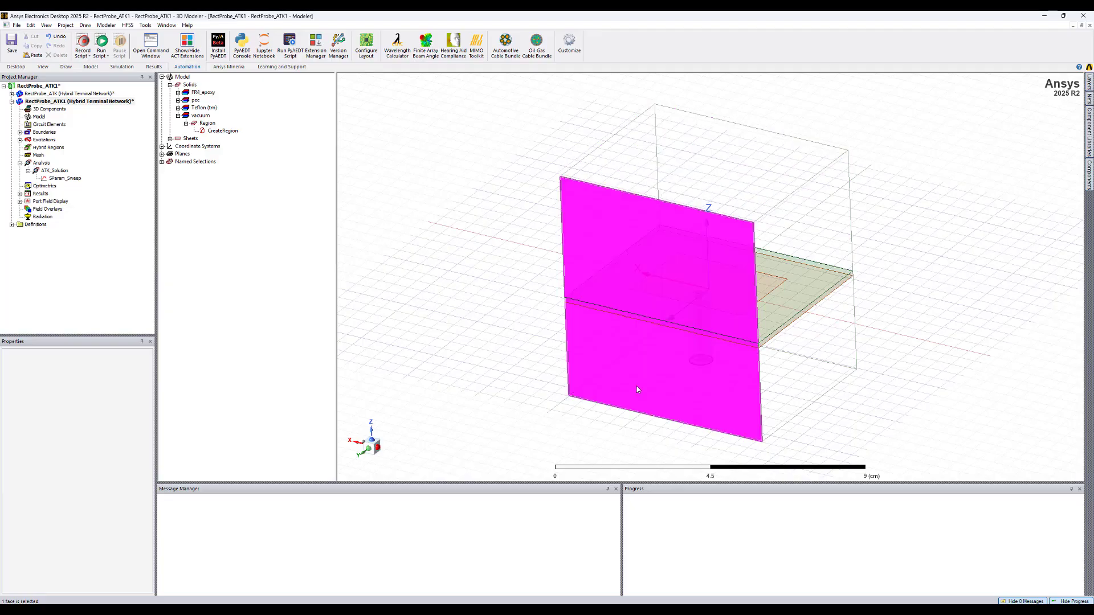
{"action": "key", "text": "b"}
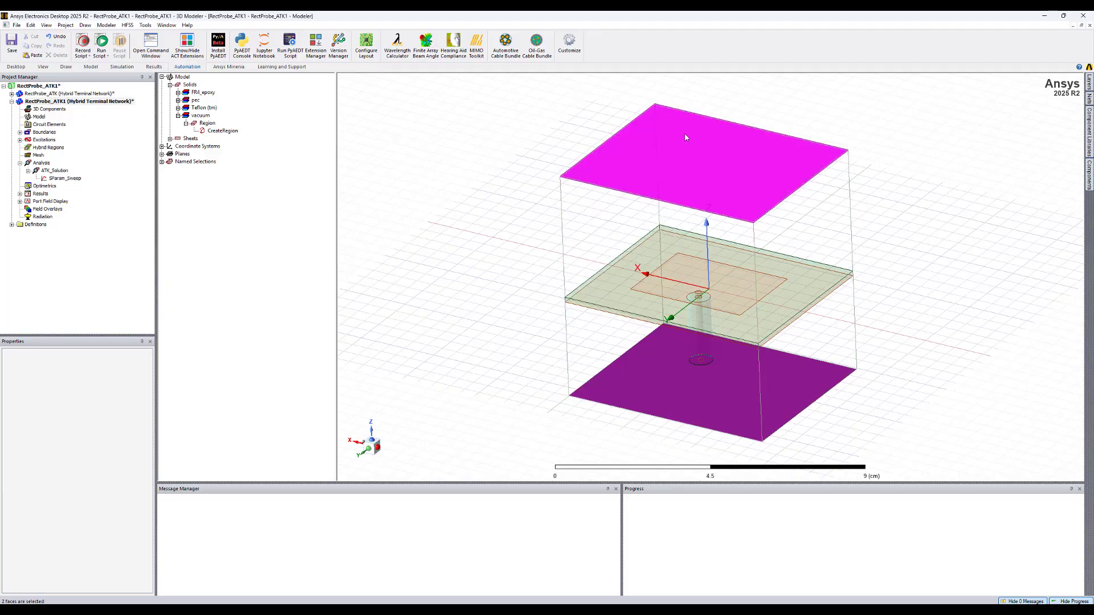
{"action": "right_click", "coordinate": [685, 137]}
{"action": "mouse_move", "coordinate": [795, 321]}
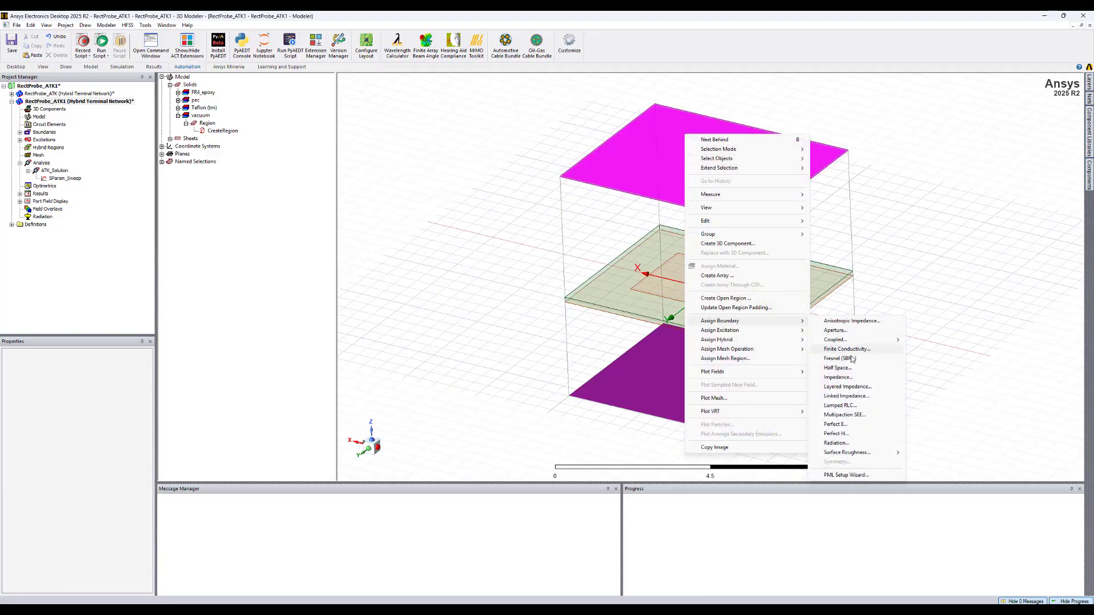
{"action": "left_click", "coordinate": [836, 443]}
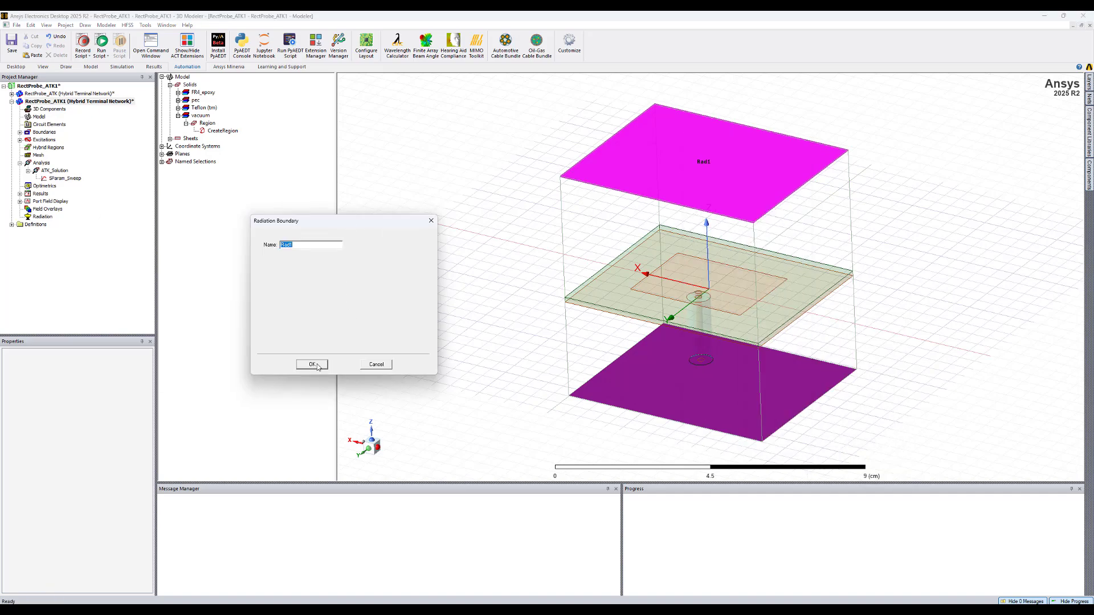
{"action": "left_click", "coordinate": [312, 365]}
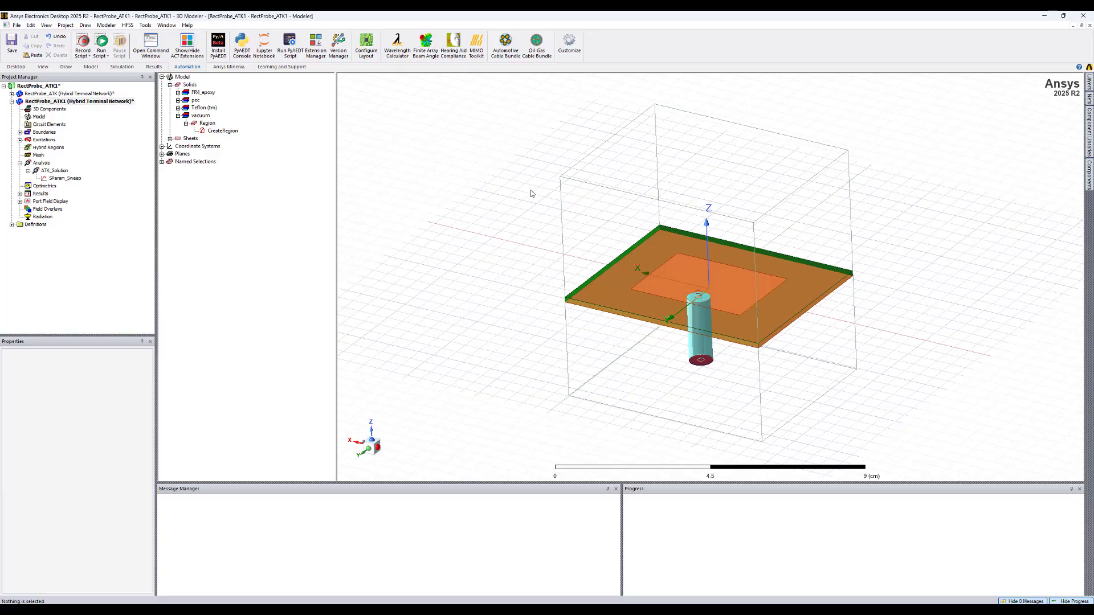
- Run Analyze All on the RectProbe_ATK1 design to solve the unit cell
{"action": "left_click", "coordinate": [68, 103]}
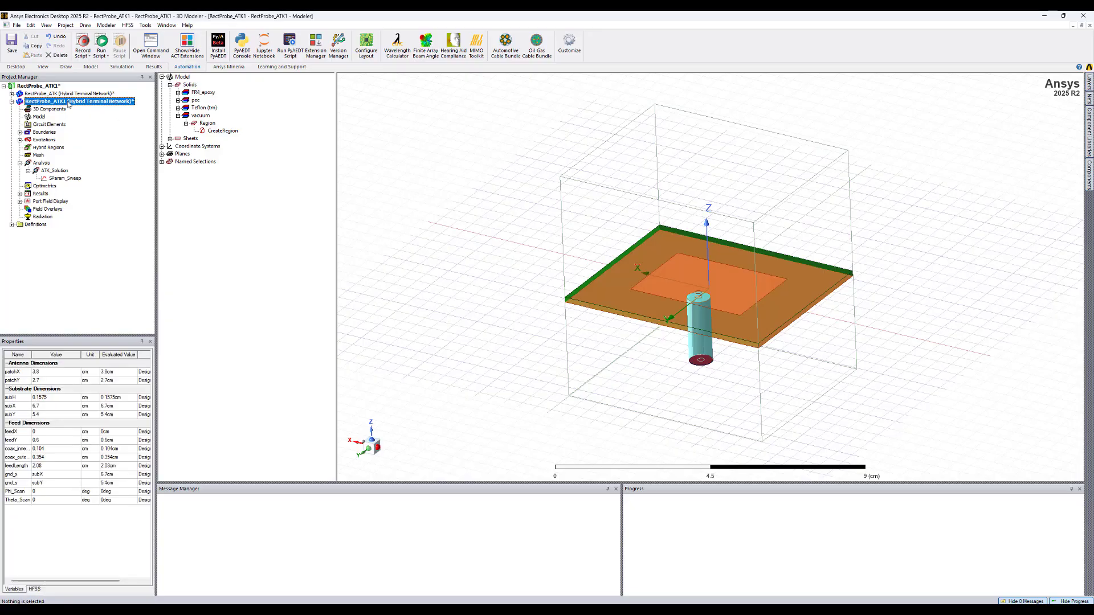
{"action": "right_click", "coordinate": [69, 103]}
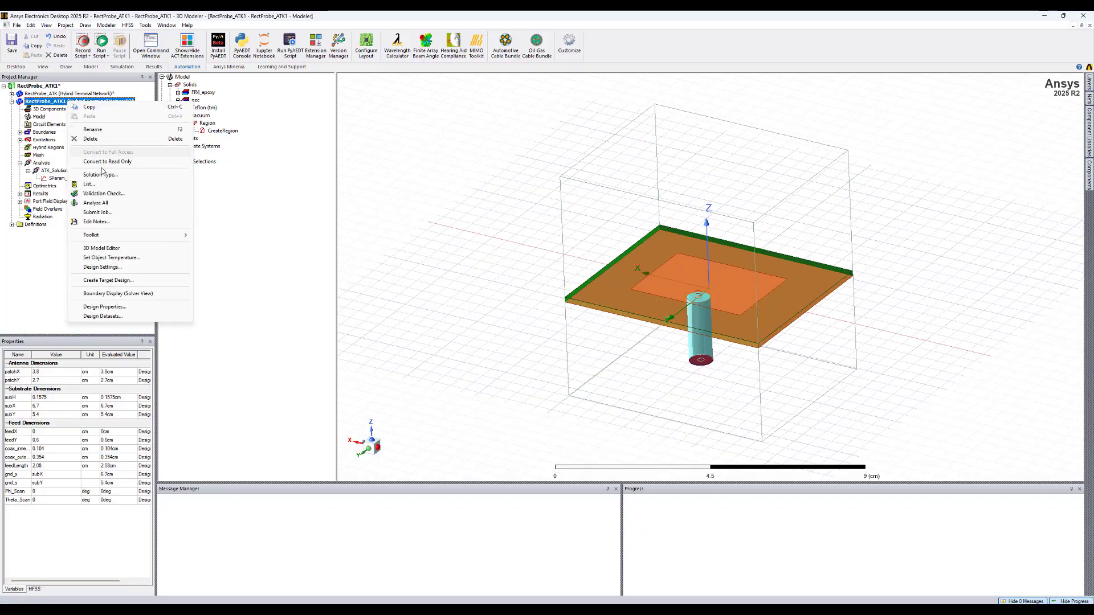
{"action": "left_click", "coordinate": [97, 203]}
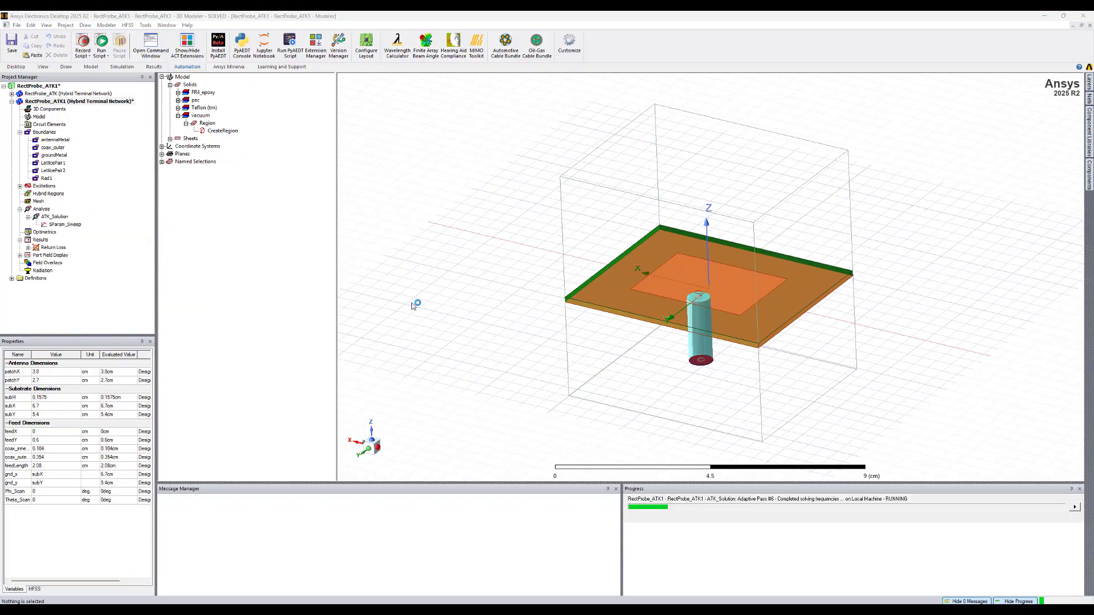
- Insert an infinite sphere far-field setup under the design's Radiation node and name it 3D
{"action": "right_click", "coordinate": [45, 271]}
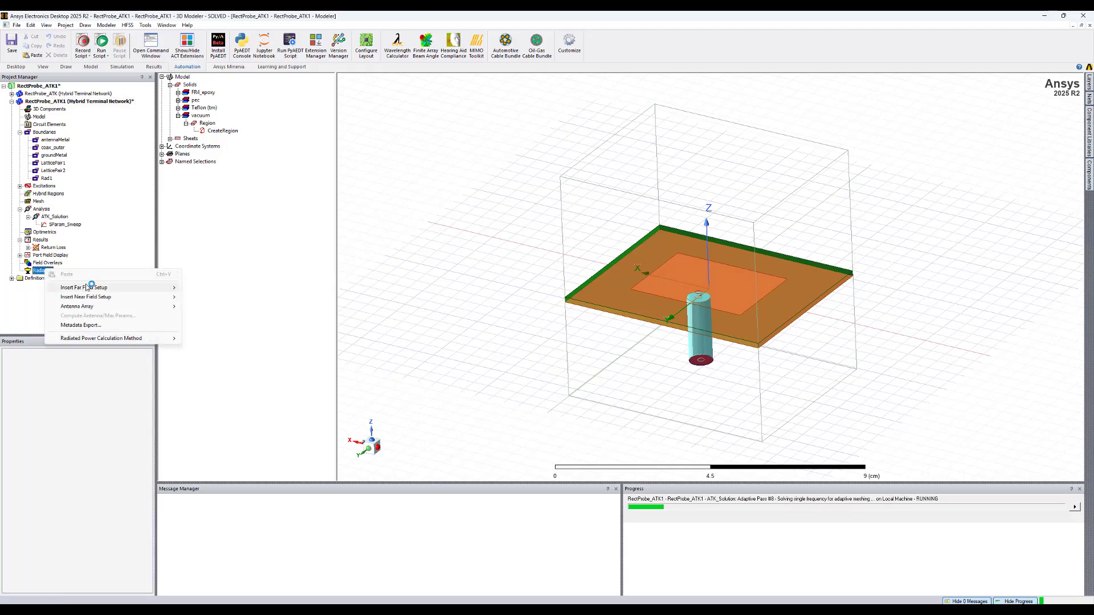
{"action": "mouse_move", "coordinate": [98, 289]}
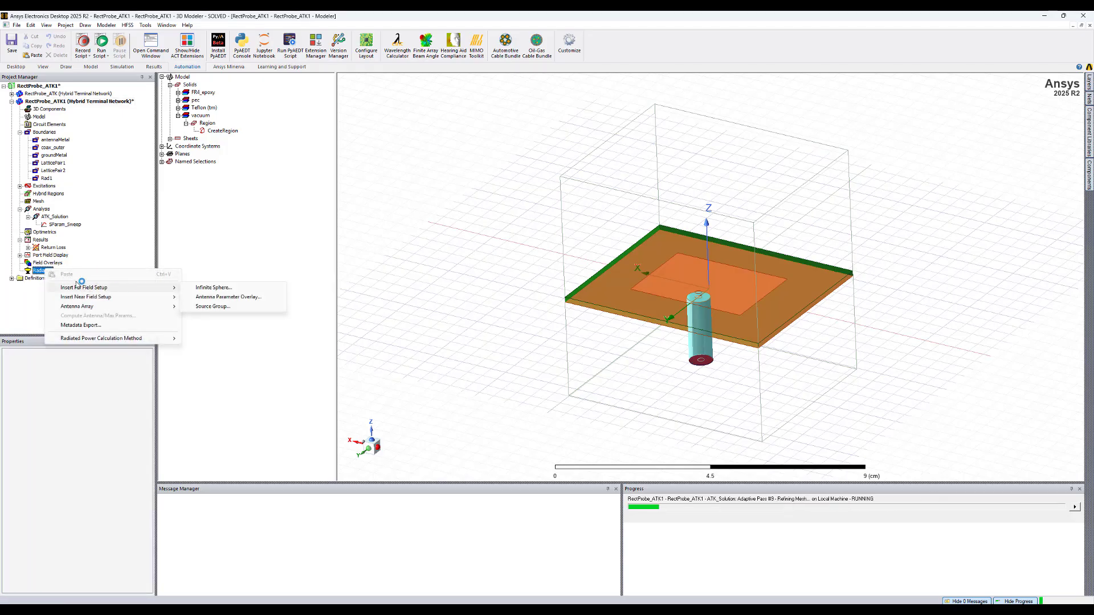
{"action": "right_click", "coordinate": [39, 272]}
{"action": "mouse_move", "coordinate": [80, 292]}
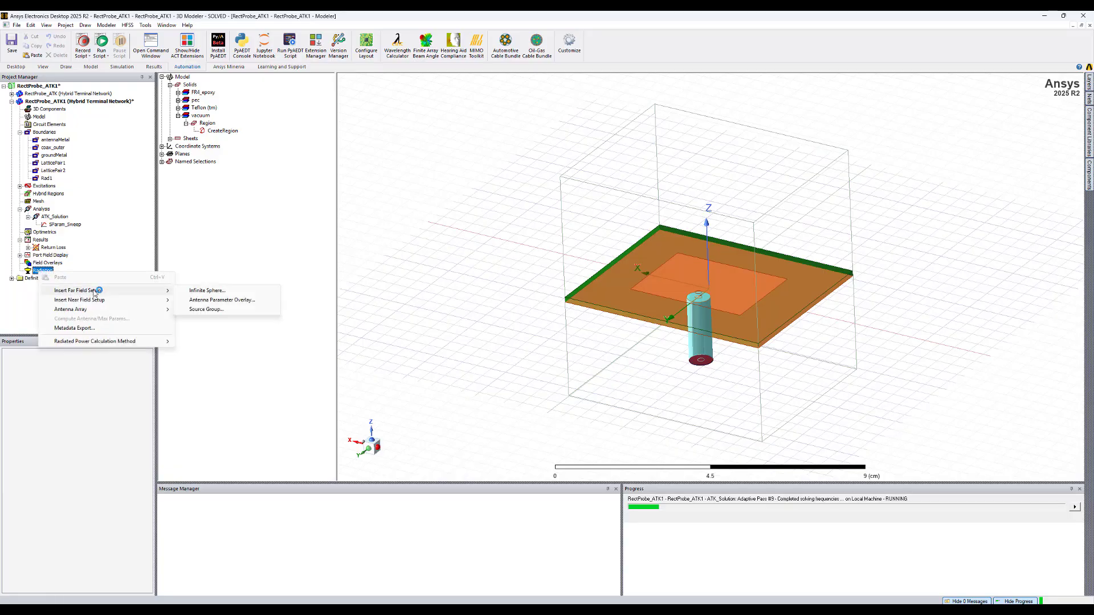
{"action": "left_click", "coordinate": [220, 291]}
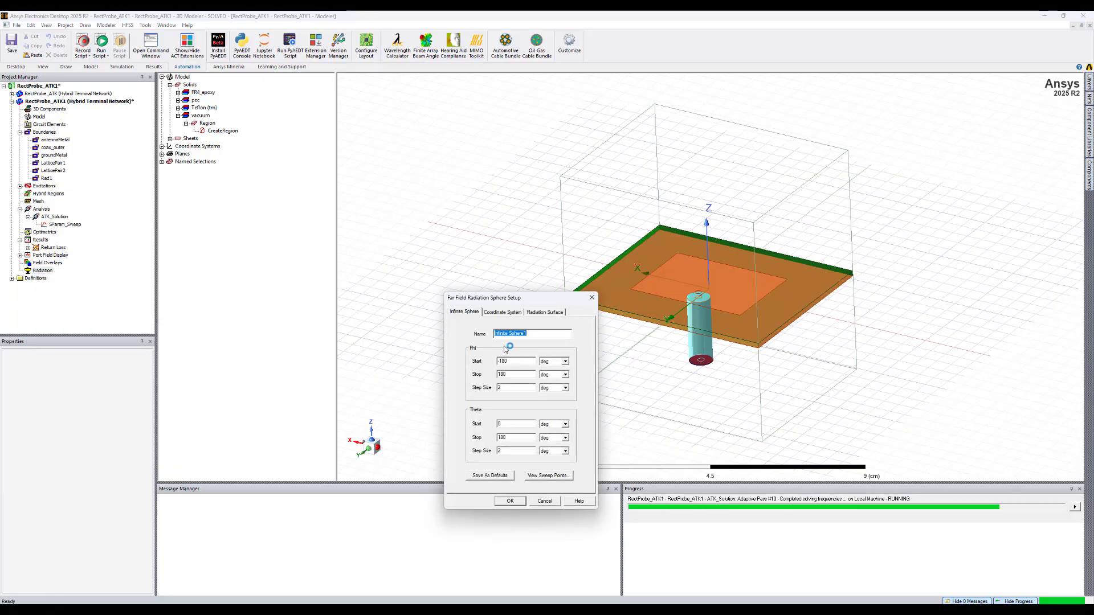
{"action": "type", "text": "3D"}
{"action": "key", "text": "Tab"}
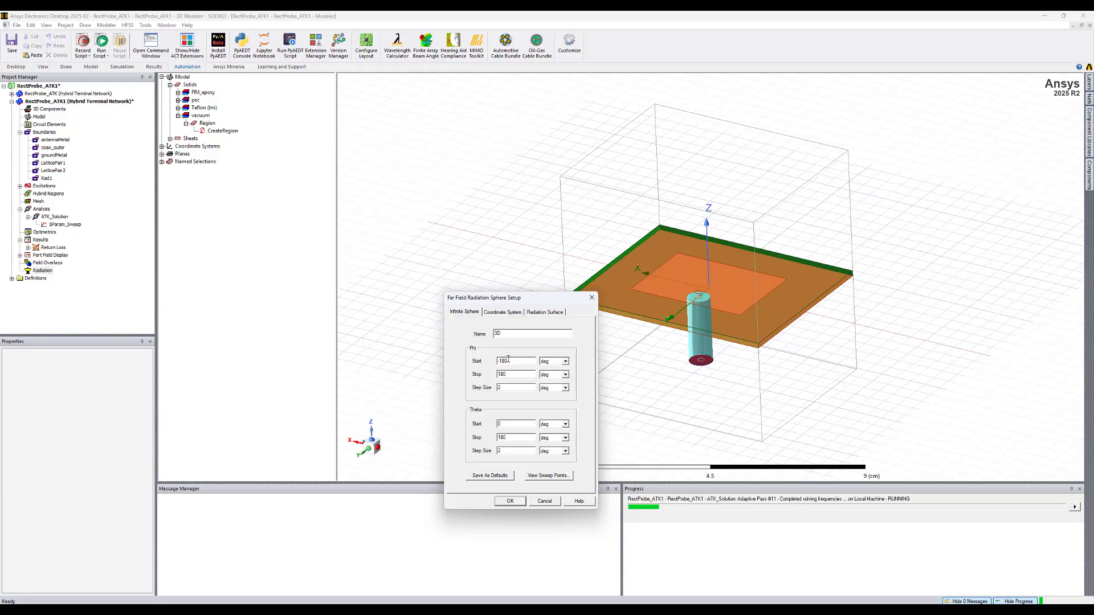
- Set the sphere's Phi range to 0 to 360 deg and its Theta start to -180 deg, and accept the setup
{"action": "type", "text": "0"}
{"action": "key", "text": "Tab"}
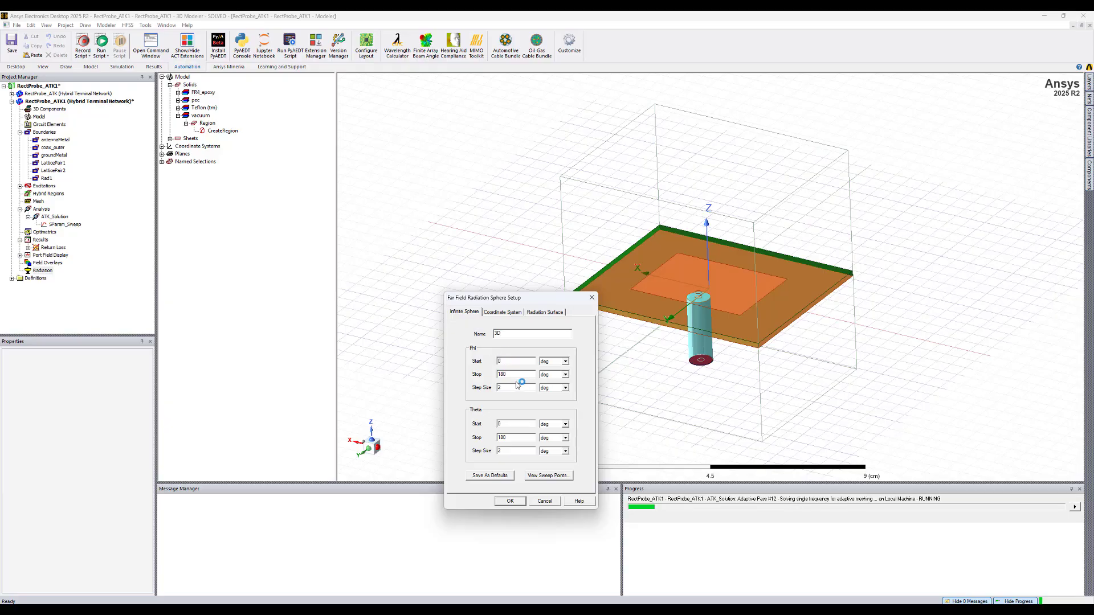
{"action": "type", "text": "360"}
{"action": "left_click", "coordinate": [497, 424]}
{"action": "type", "text": "-1"}
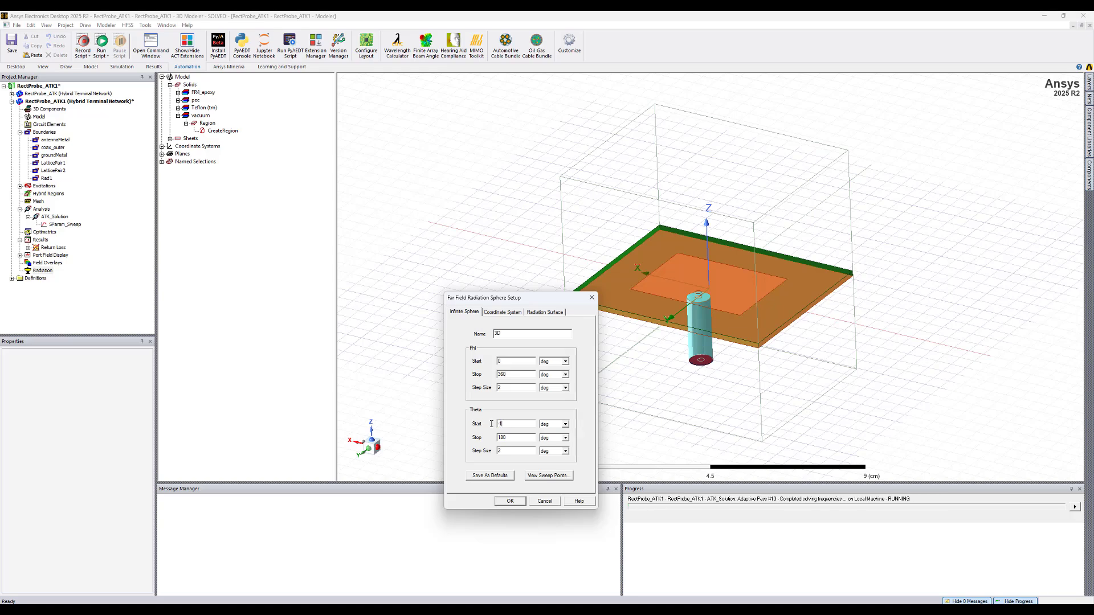
{"action": "type", "text": "80"}
{"action": "left_click", "coordinate": [510, 500]}
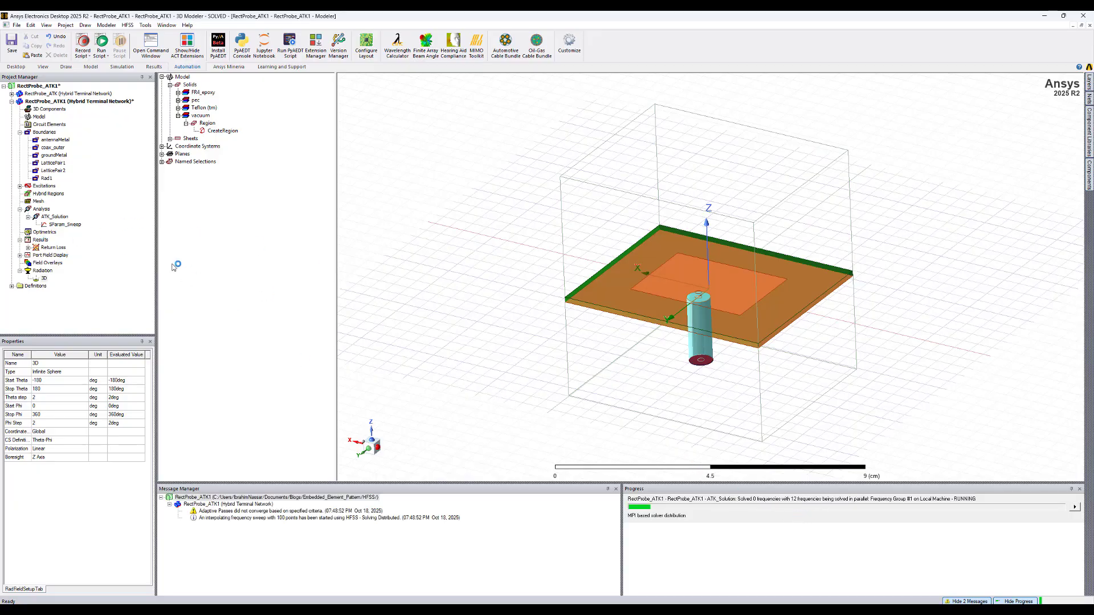
- Create a far-field 3D polar plot of GainTotal in dB for the 3D sphere, and open the Return Loss report
{"action": "right_click", "coordinate": [42, 240]}
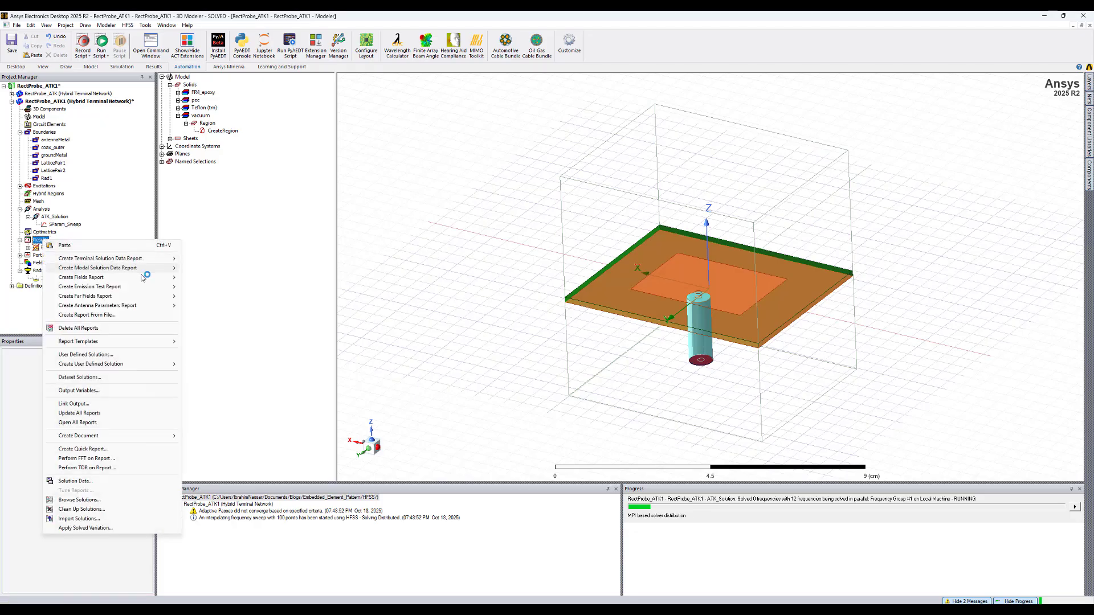
{"action": "mouse_move", "coordinate": [165, 296]}
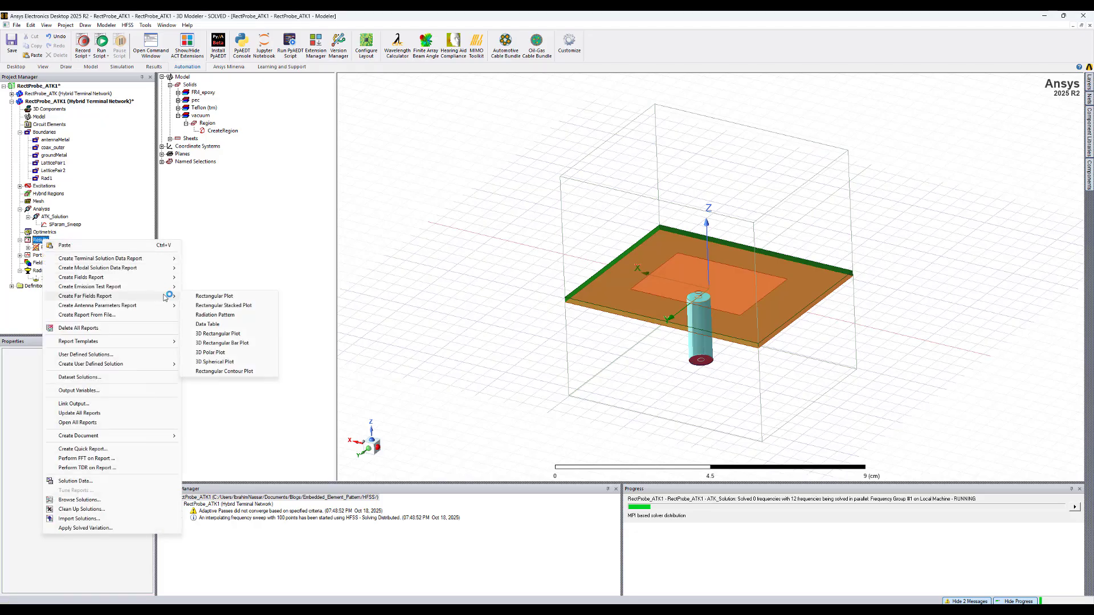
{"action": "left_click", "coordinate": [217, 352]}
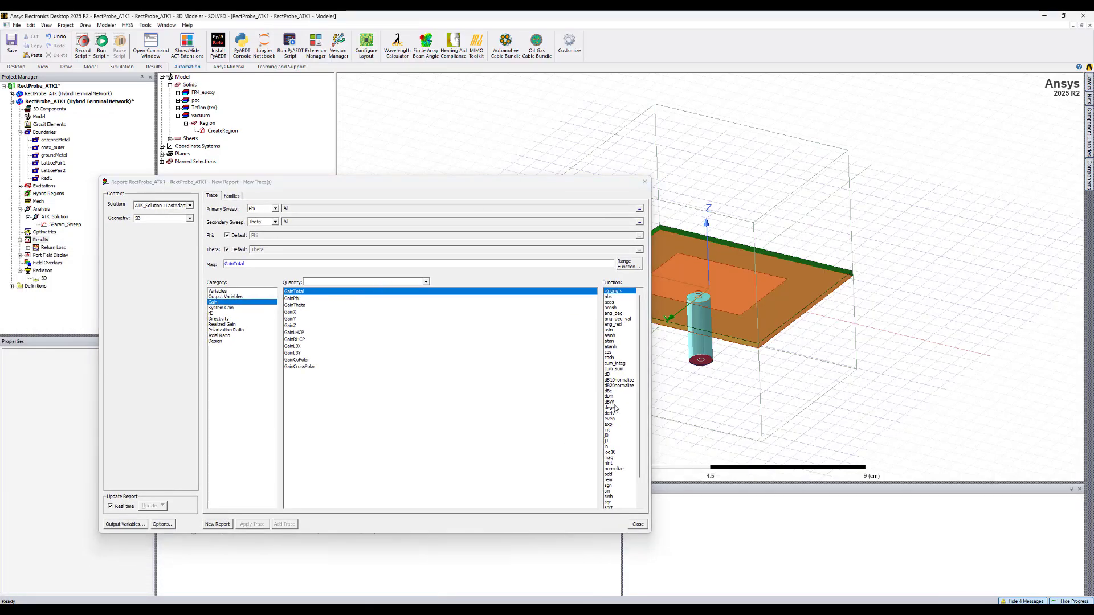
{"action": "left_click", "coordinate": [609, 374]}
{"action": "left_click", "coordinate": [218, 524]}
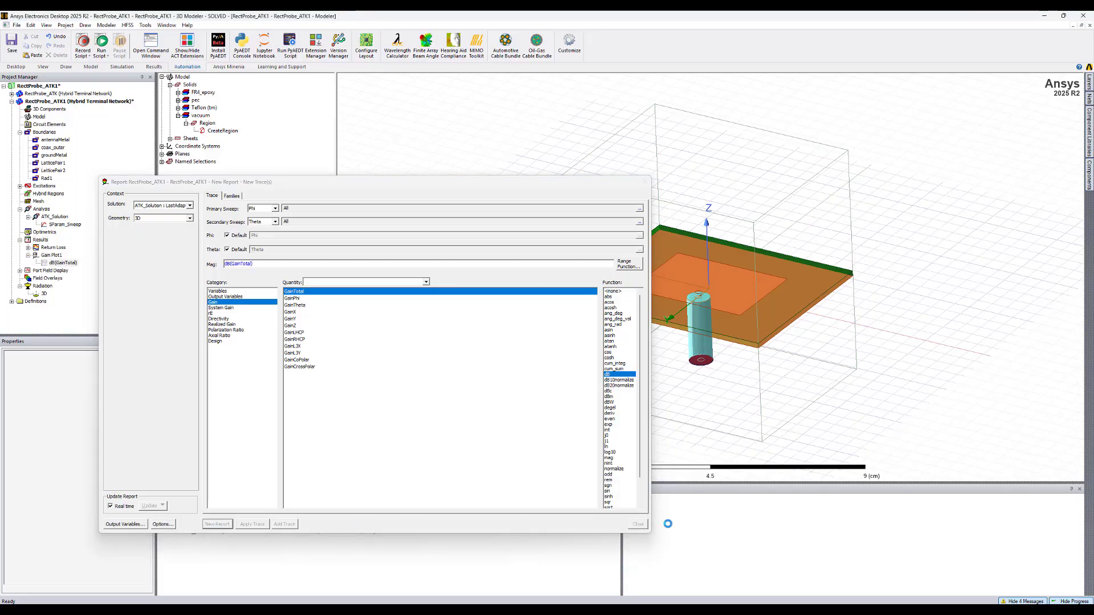
{"action": "left_click", "coordinate": [638, 524]}
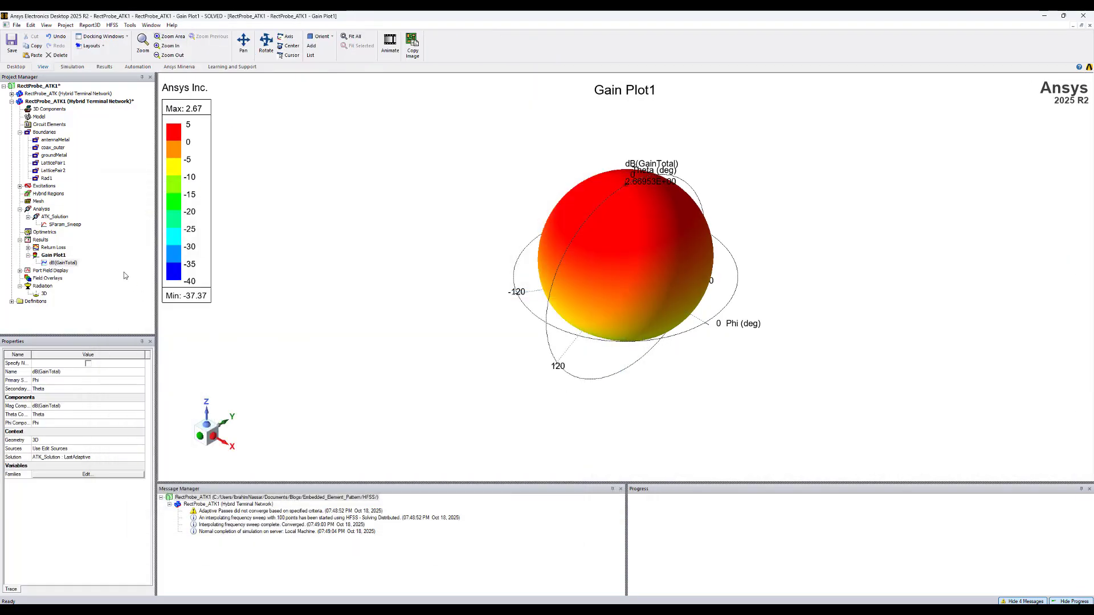
{"action": "double_click", "coordinate": [52, 247]}
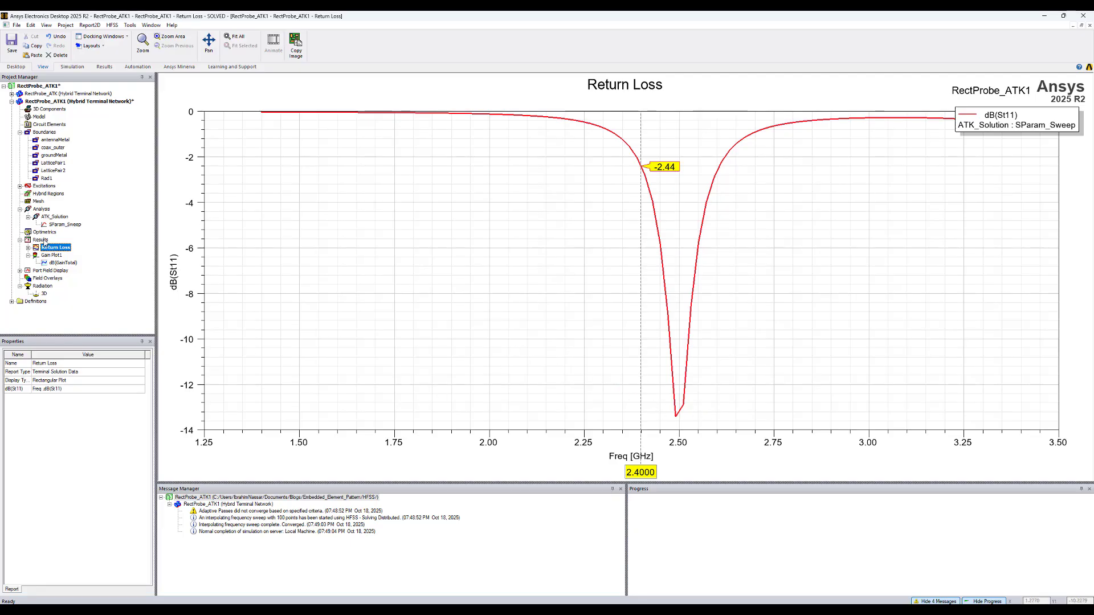
- Create a far-field radiation pattern report of RealizedGainTotal in dB versus Theta, limited to Phi = 0deg at 2.5GHz
{"action": "right_click", "coordinate": [43, 242]}
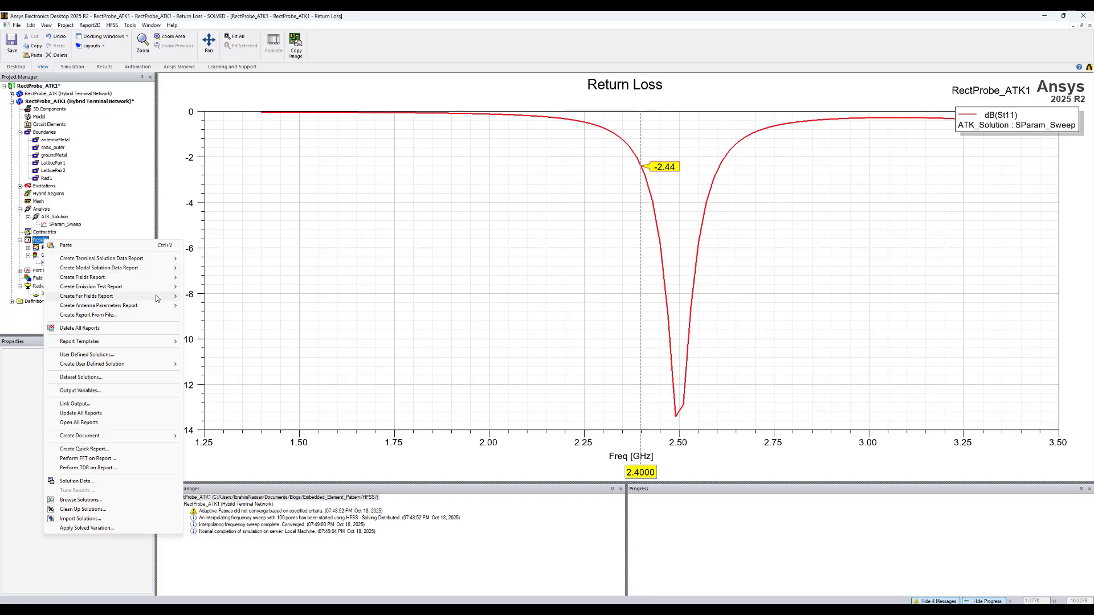
{"action": "mouse_move", "coordinate": [158, 300]}
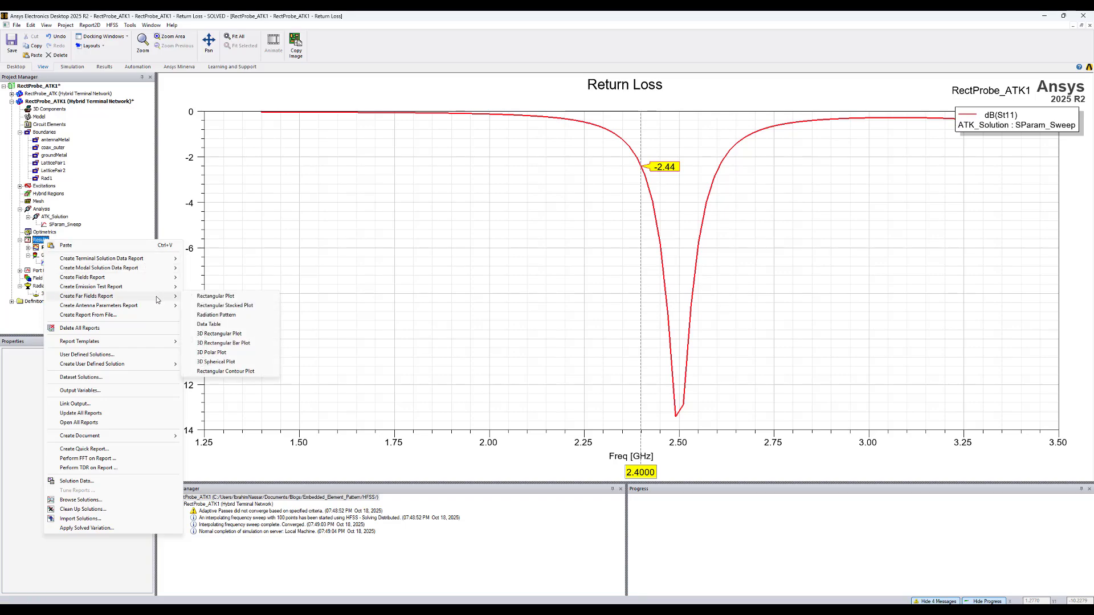
{"action": "left_click", "coordinate": [220, 316]}
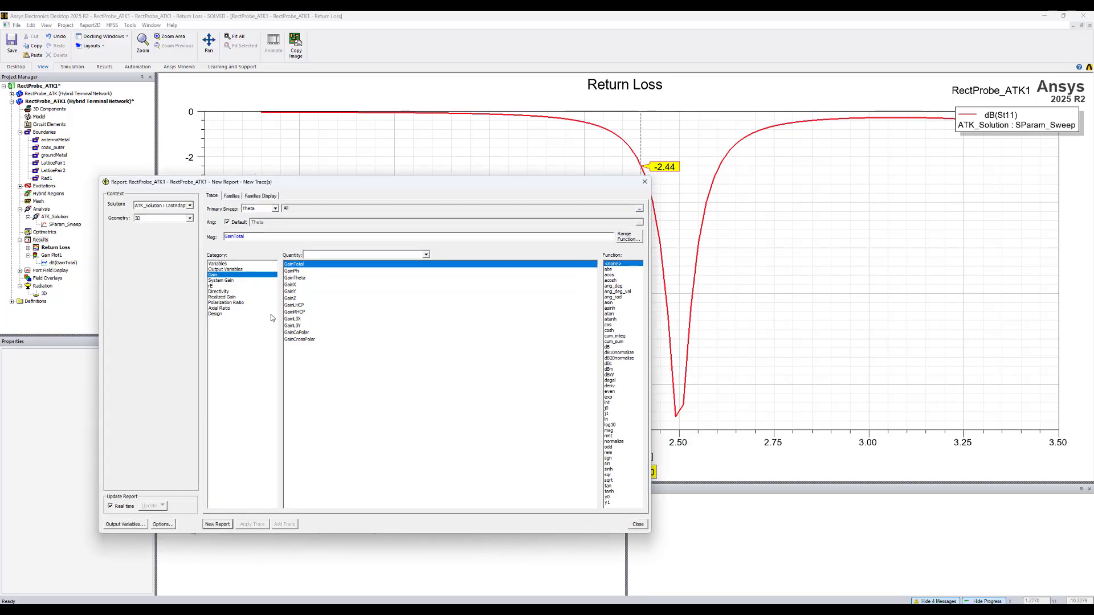
{"action": "left_click", "coordinate": [229, 297]}
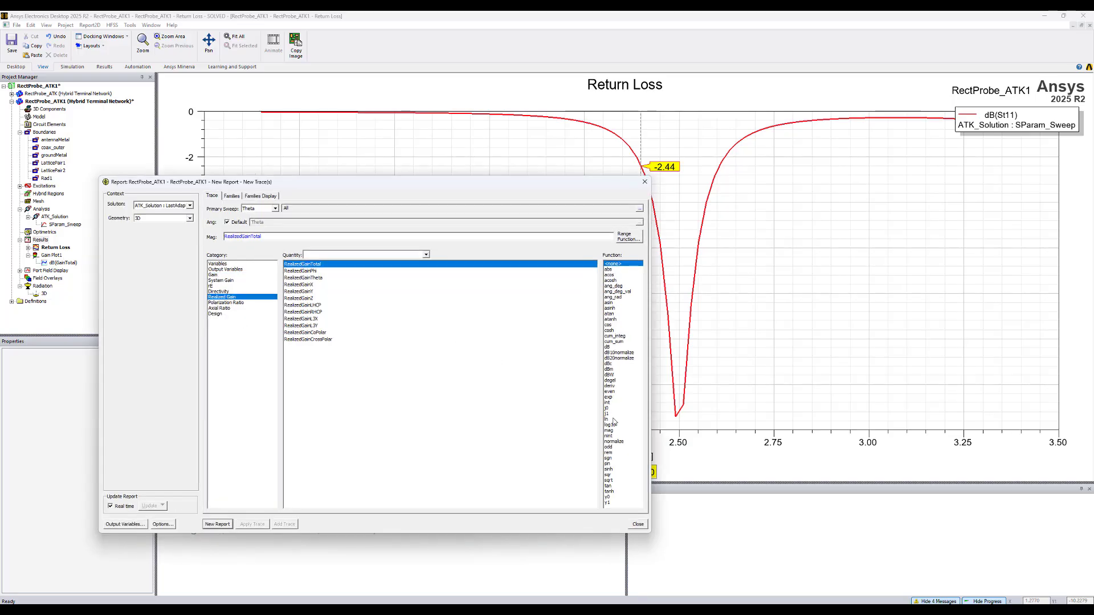
{"action": "left_click", "coordinate": [608, 346]}
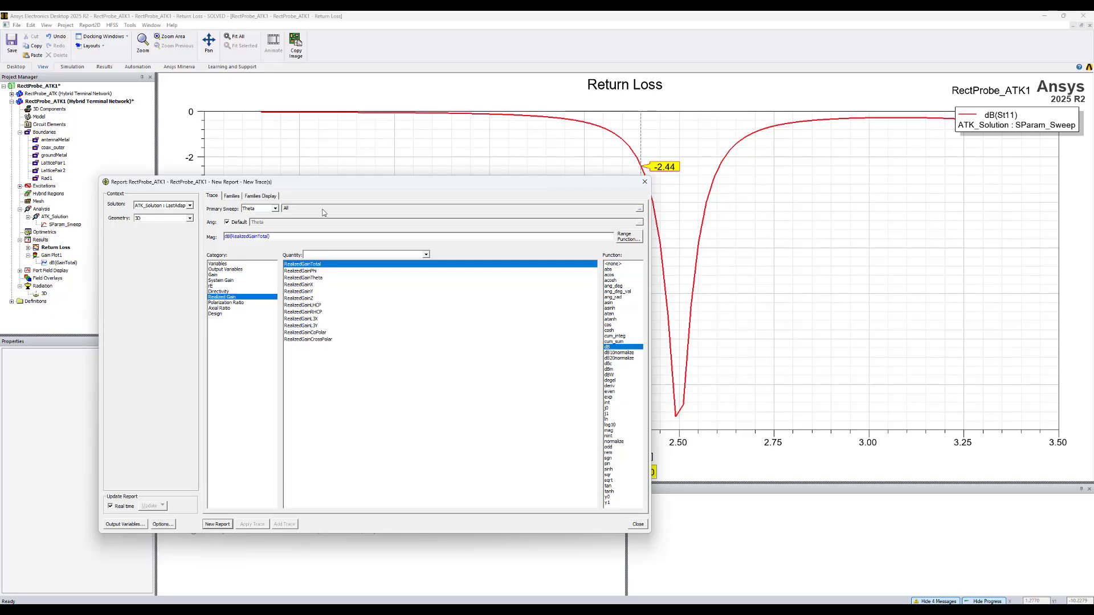
{"action": "left_click", "coordinate": [231, 196]}
{"action": "left_click", "coordinate": [630, 238]}
{"action": "left_click", "coordinate": [649, 251]}
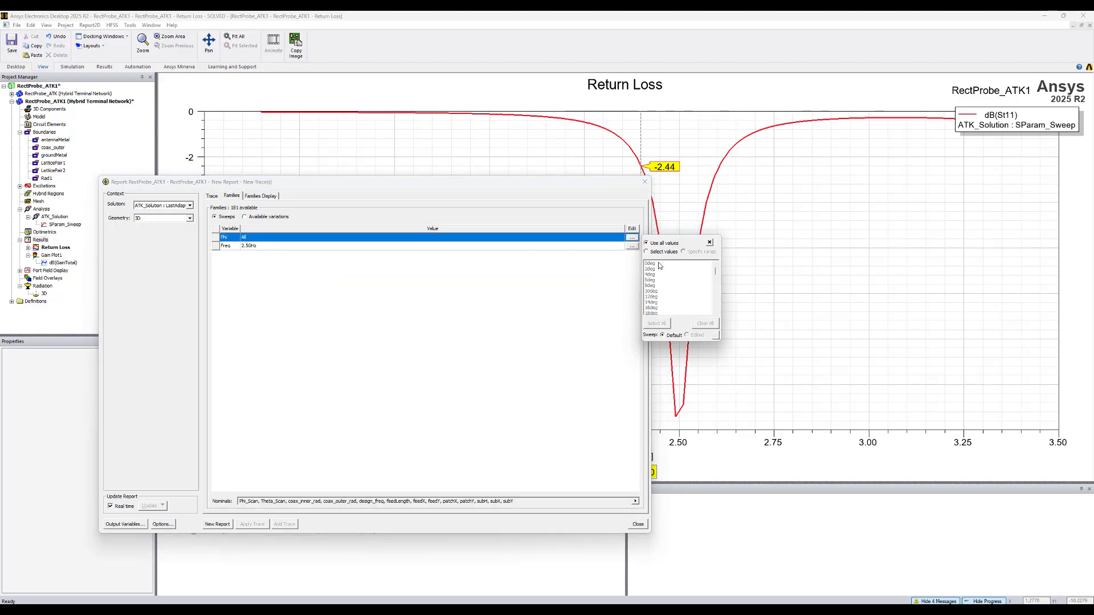
{"action": "left_click", "coordinate": [658, 262]}
{"action": "left_click", "coordinate": [515, 274]}
{"action": "left_click", "coordinate": [217, 524]}
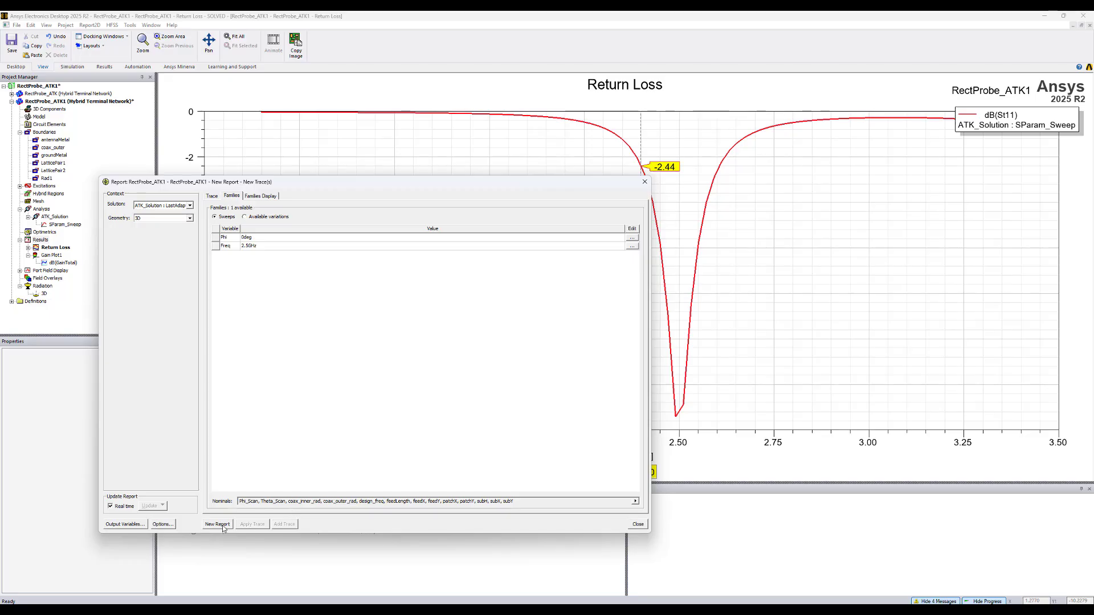
{"action": "left_click", "coordinate": [638, 524]}
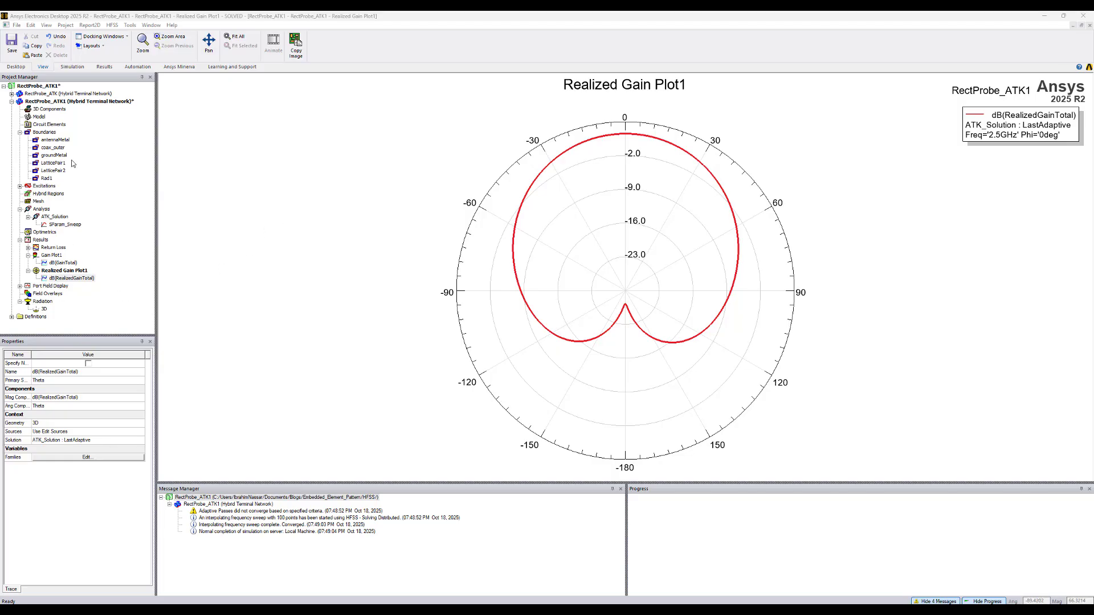
- Set LatticePair1's phase-delay scan angles to the variables Phi_Scan for Phi and Theta_Scan for Theta
{"action": "double_click", "coordinate": [57, 102]}
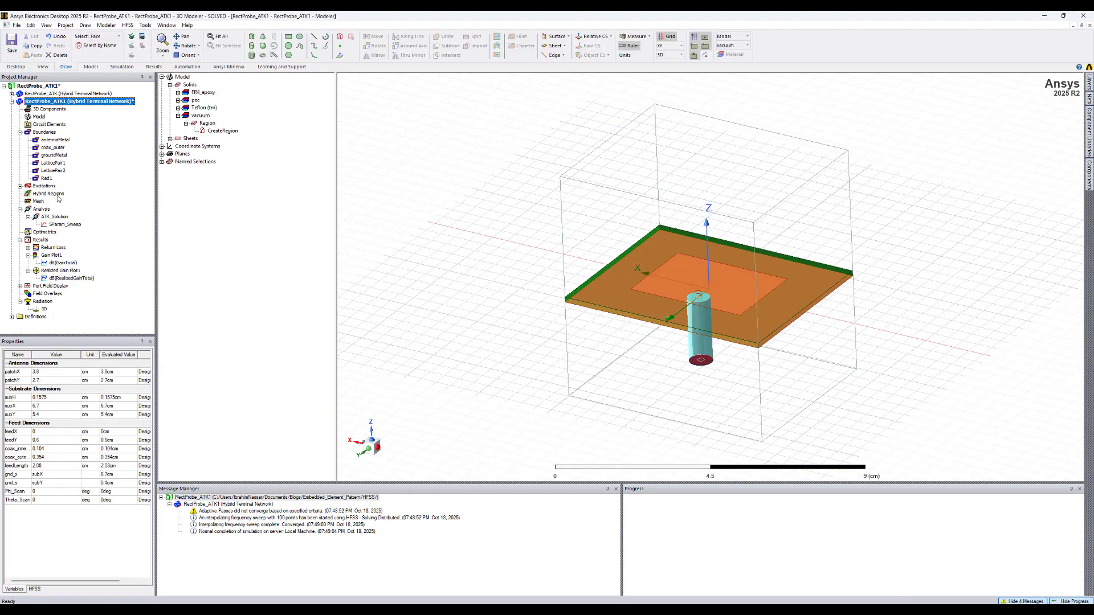
{"action": "left_click", "coordinate": [53, 164]}
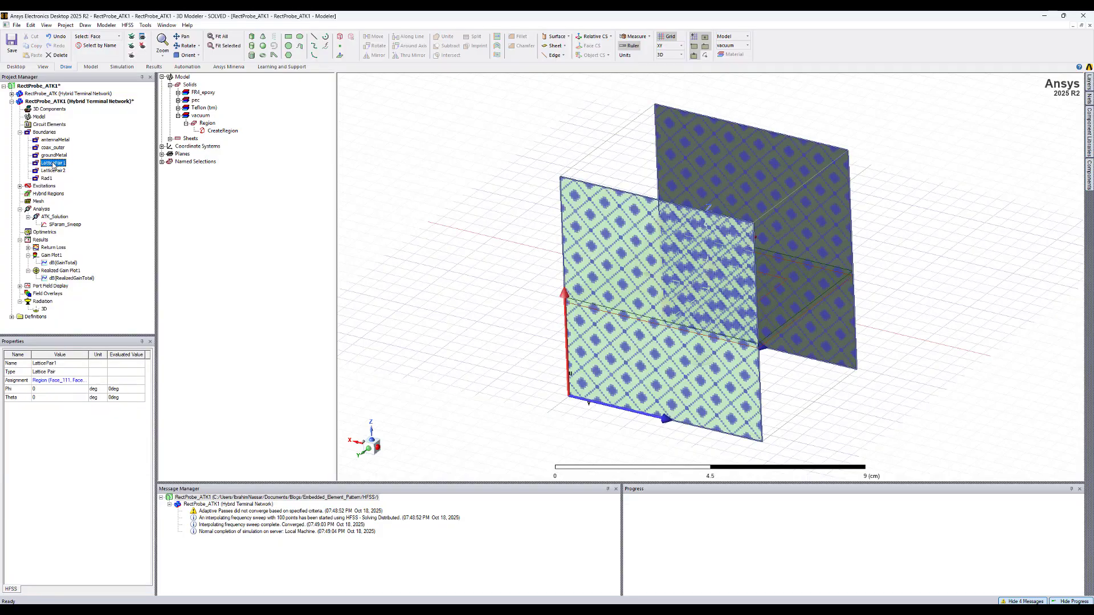
{"action": "double_click", "coordinate": [53, 163]}
{"action": "left_click", "coordinate": [504, 212]}
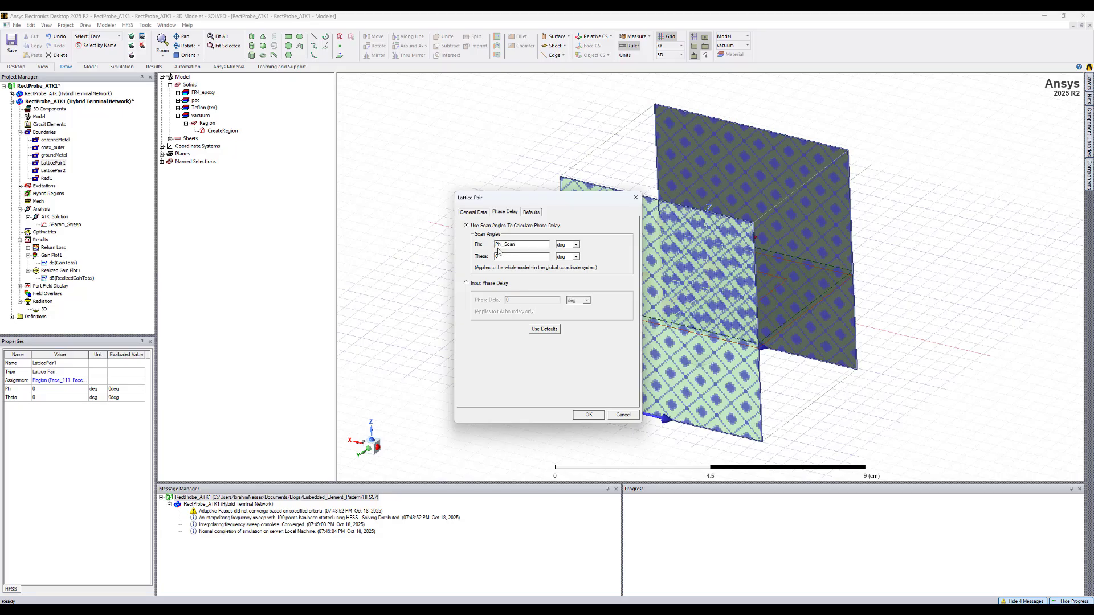
{"action": "left_click", "coordinate": [504, 256]}
{"action": "type", "text": "Theta_Scan"}
{"action": "left_click", "coordinate": [514, 245]}
{"action": "left_click", "coordinate": [589, 415]}
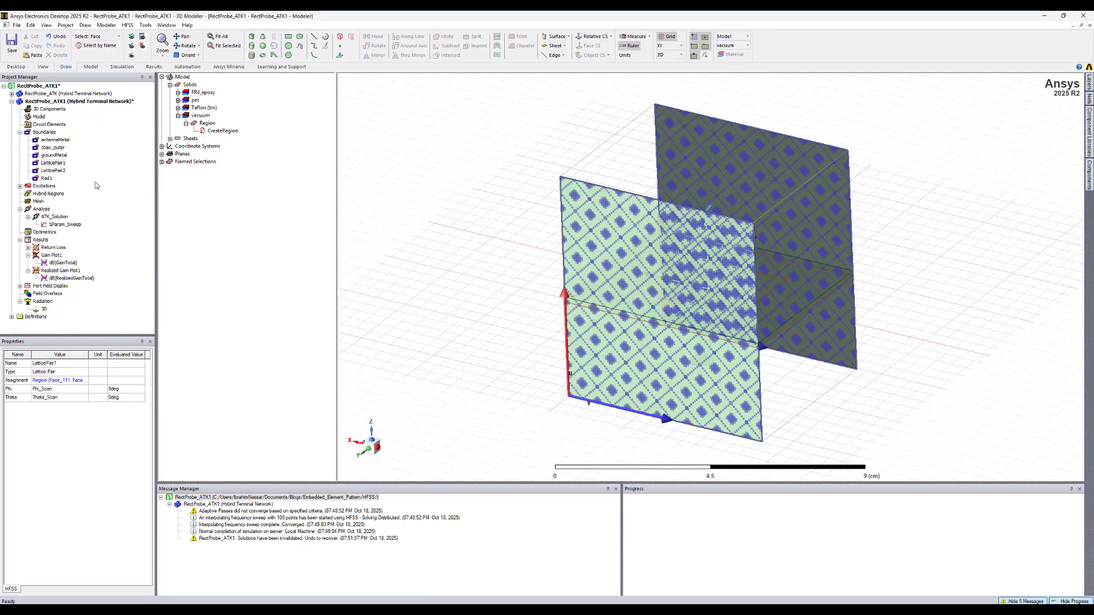
- Check the scan angles of LatticePair2 and the Phi_Scan and Theta_Scan variables in the design properties
{"action": "left_click", "coordinate": [56, 171]}
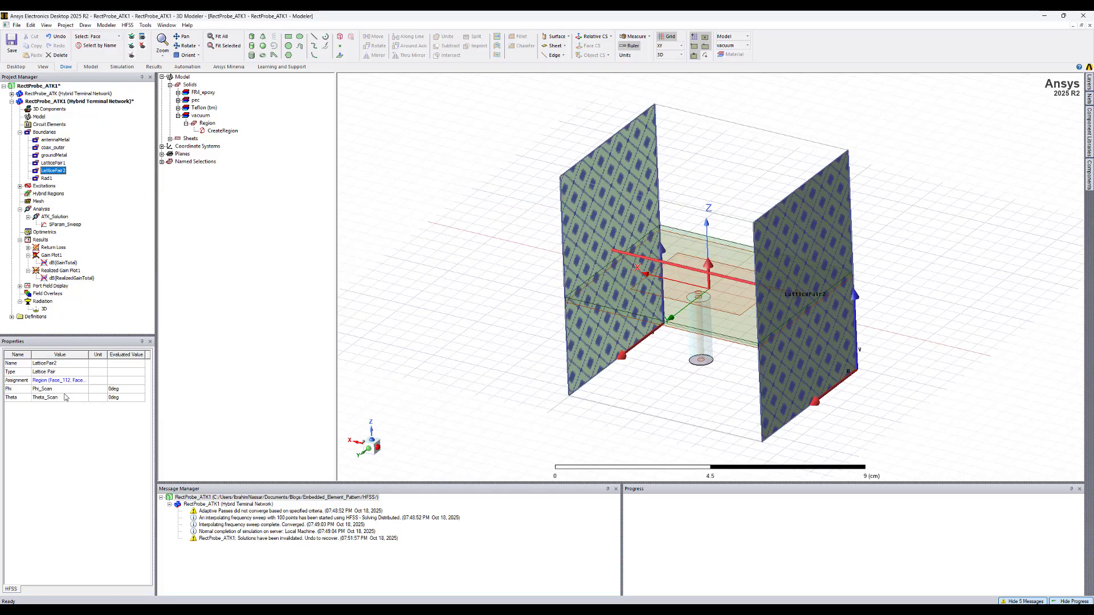
{"action": "left_click", "coordinate": [56, 101]}
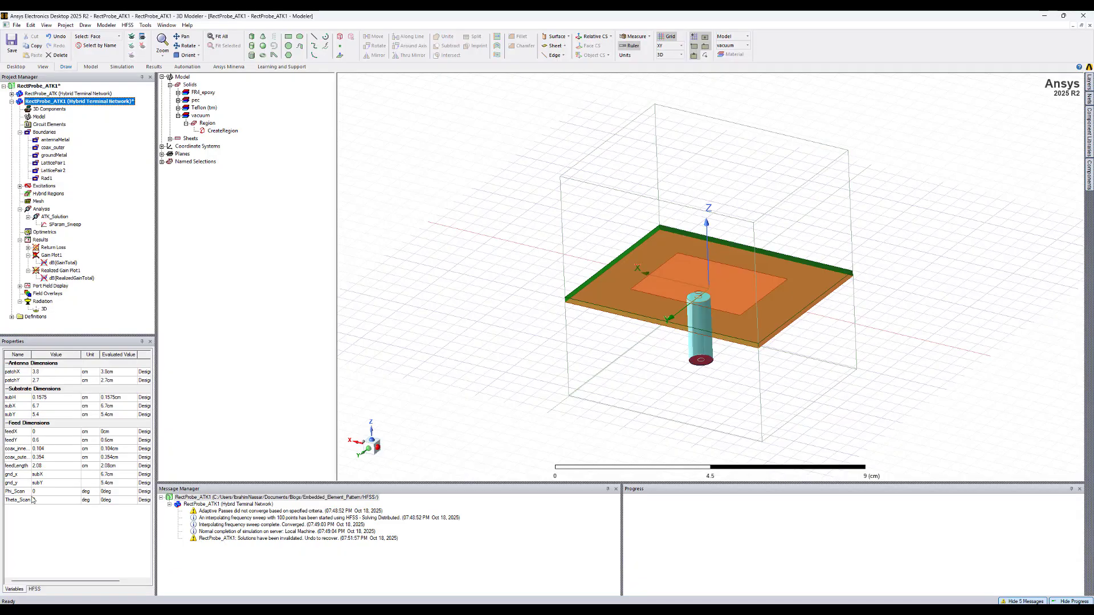
{"action": "left_click", "coordinate": [467, 190]}
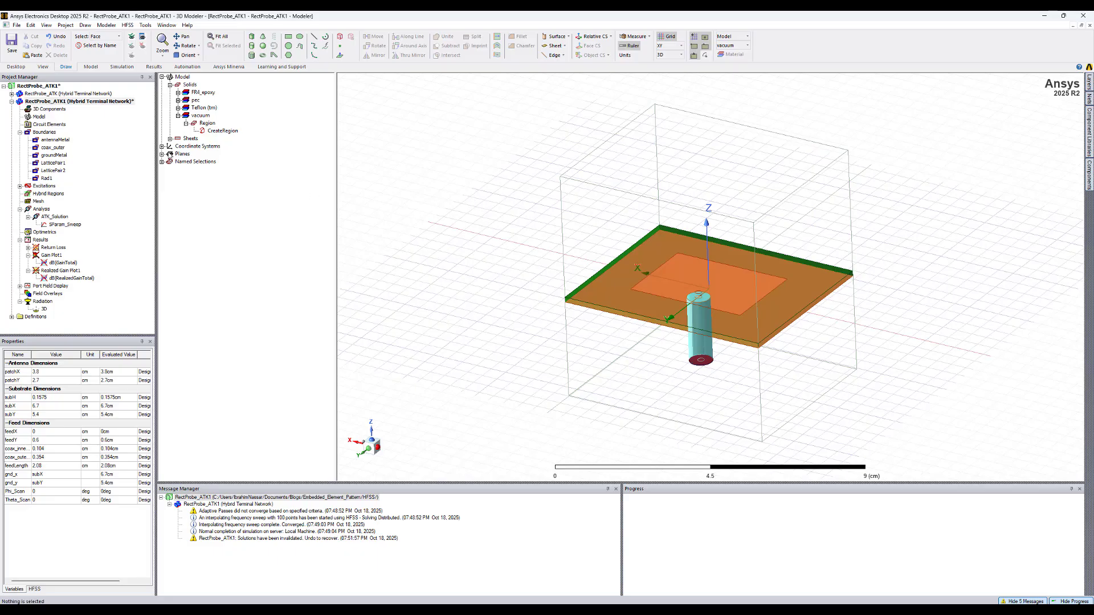
- Create an offset relative coordinate system with its origin placed about 7 cm along X from the global origin
{"action": "left_click", "coordinate": [162, 146]}
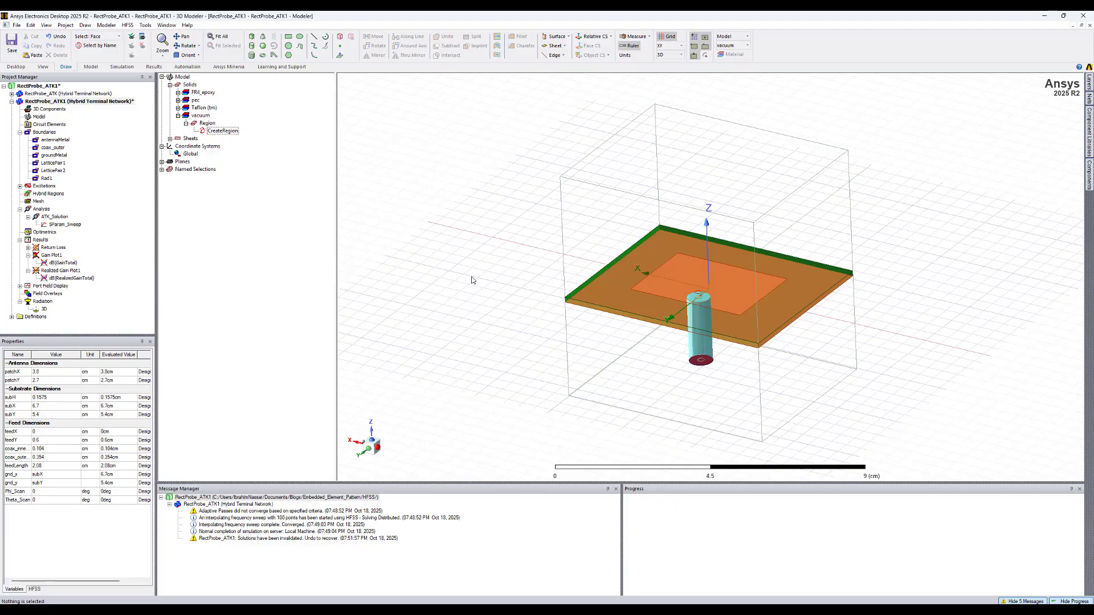
{"action": "left_click", "coordinate": [111, 28]}
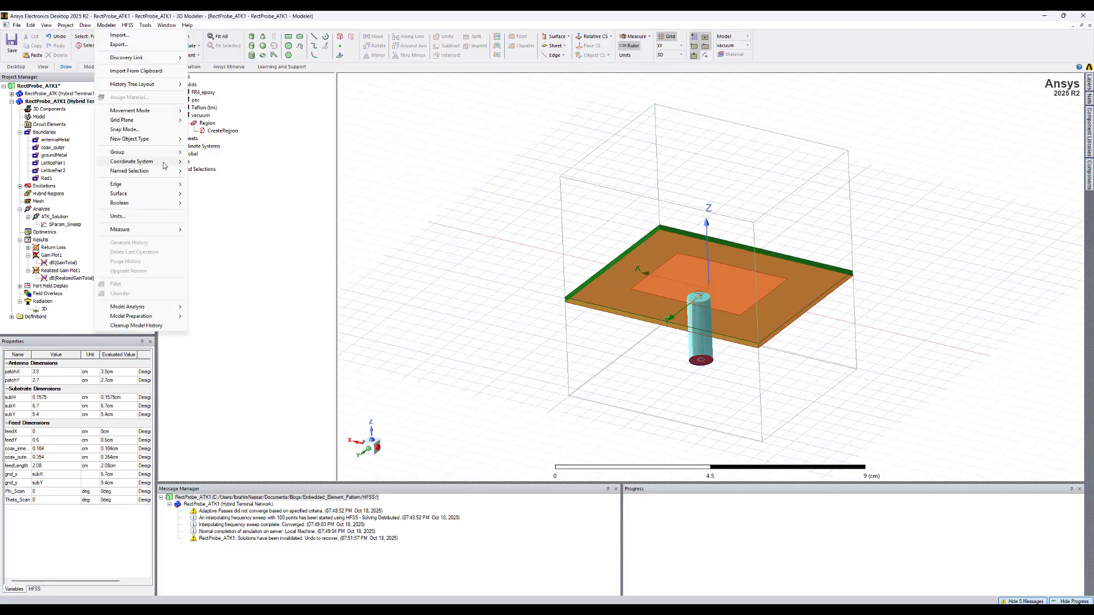
{"action": "mouse_move", "coordinate": [145, 162]}
{"action": "mouse_move", "coordinate": [239, 173]}
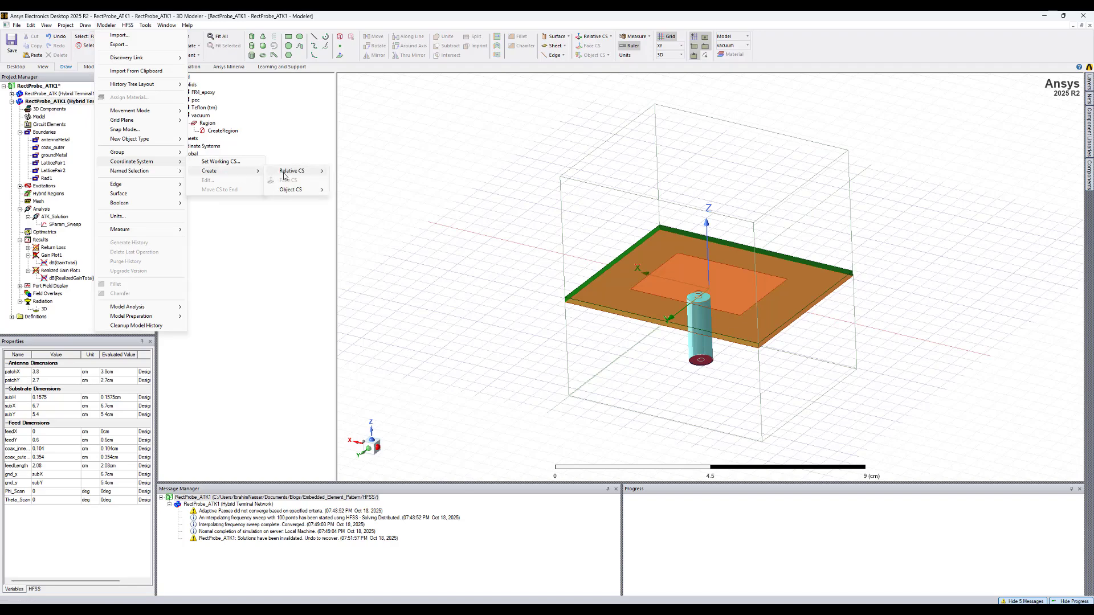
{"action": "mouse_move", "coordinate": [291, 171]}
{"action": "left_click", "coordinate": [351, 171]}
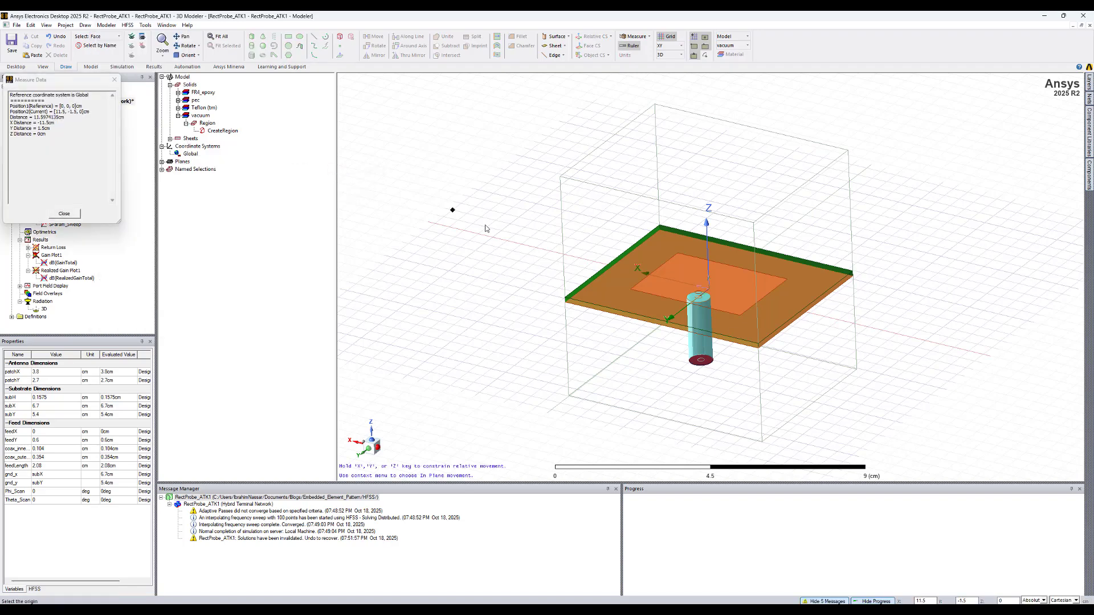
{"action": "left_click", "coordinate": [506, 242]}
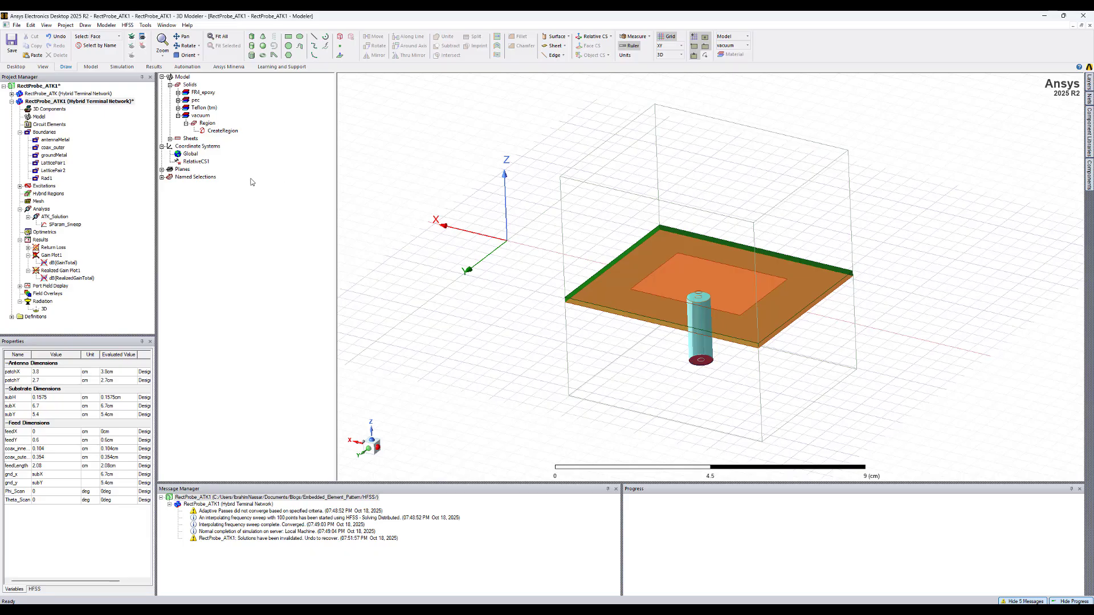
- Set the origin of the relative coordinate system to 0, 0, 0
{"action": "left_click", "coordinate": [196, 162]}
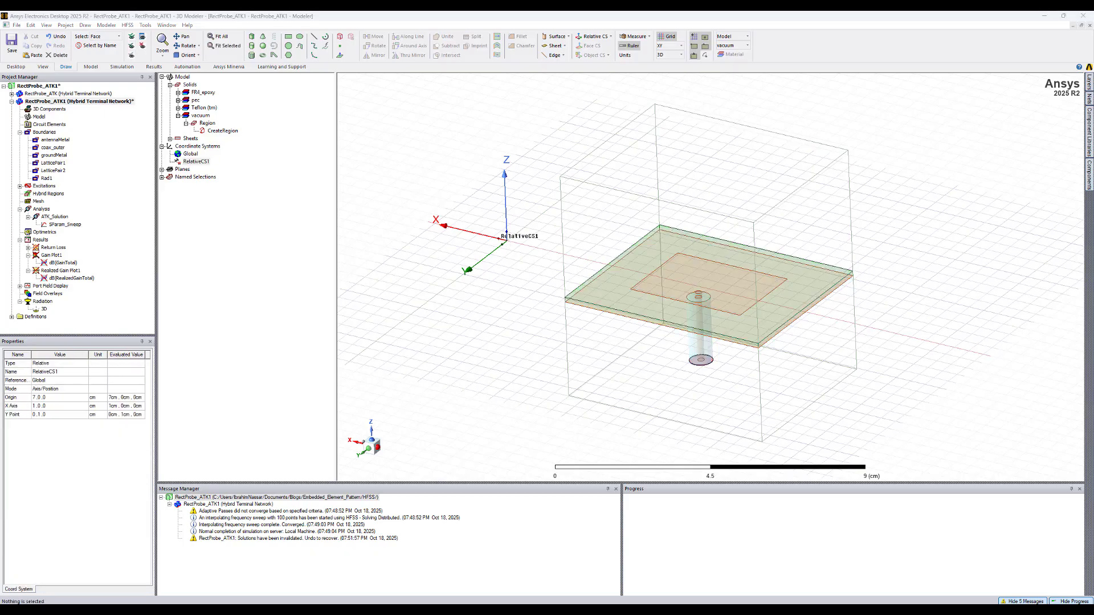
{"action": "double_click", "coordinate": [196, 161]}
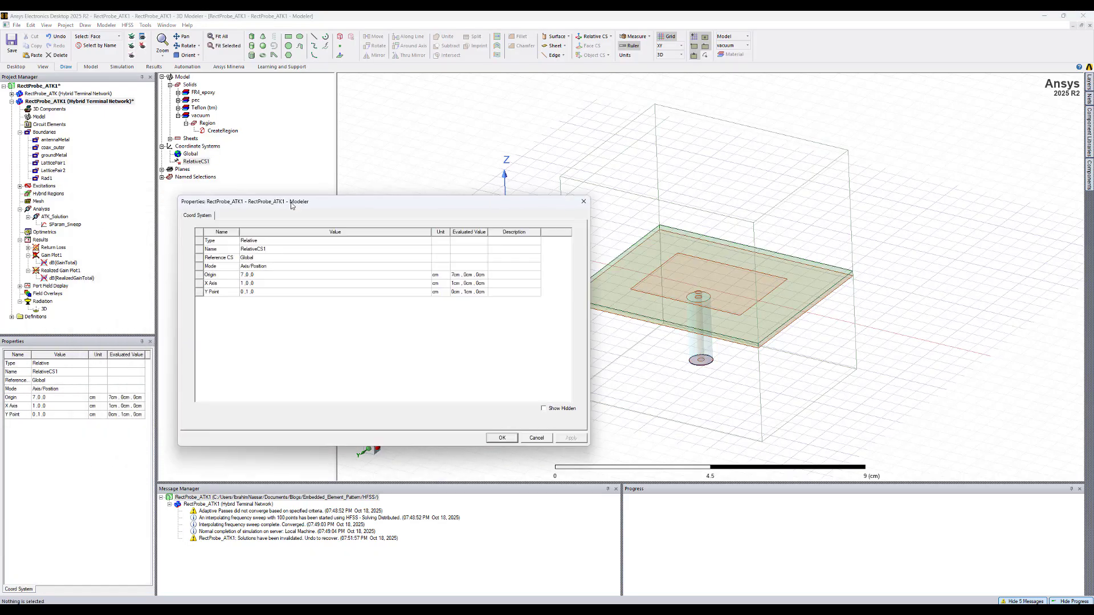
{"action": "left_click", "coordinate": [296, 285]}
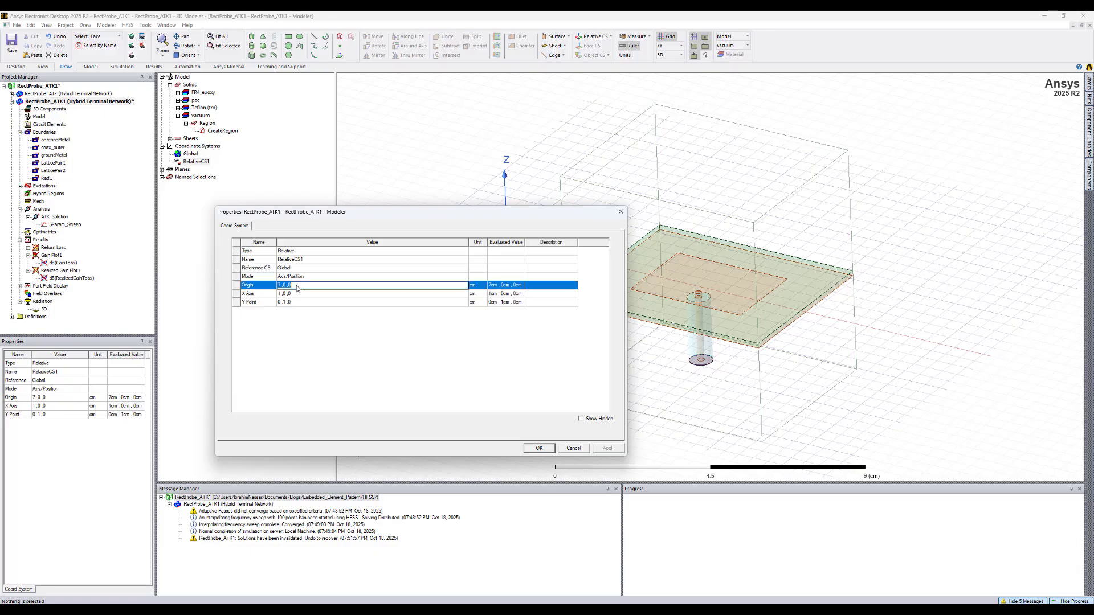
{"action": "type", "text": "0"}
{"action": "key", "text": "Tab"}
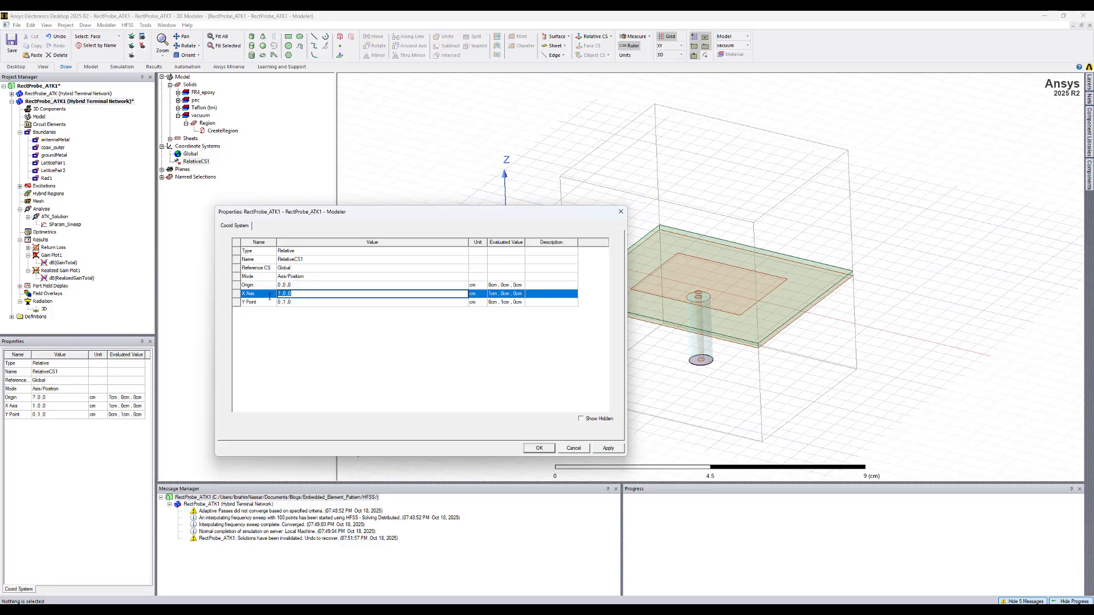
- Set the first component of the coordinate system's X Axis to cos(Theta_Scan)*cos(Phi_Scan)
{"action": "type", "text": "cos"}
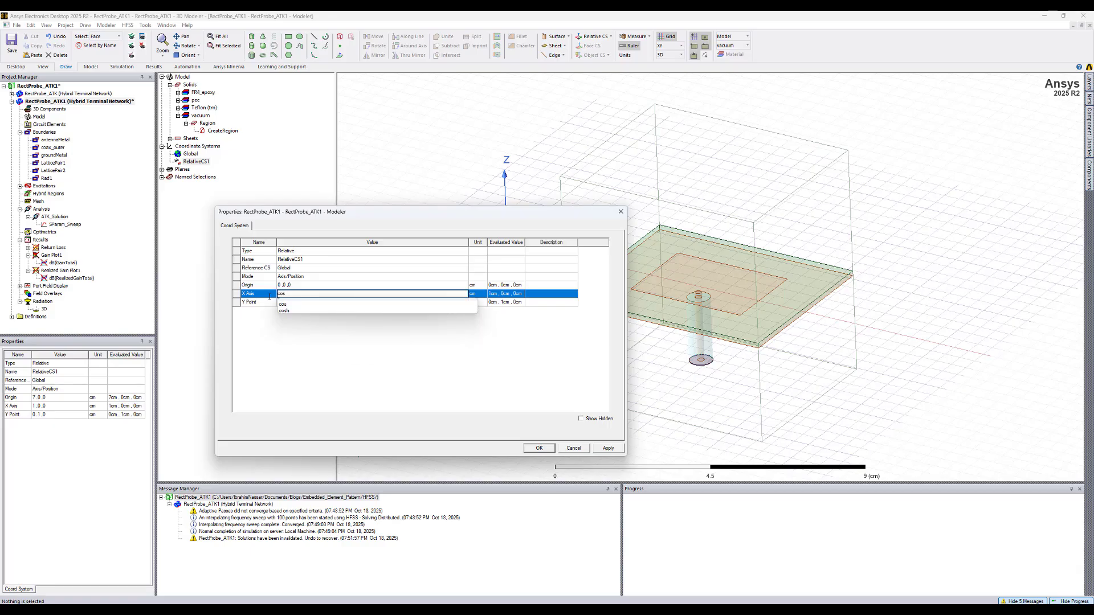
{"action": "type", "text": "(The"}
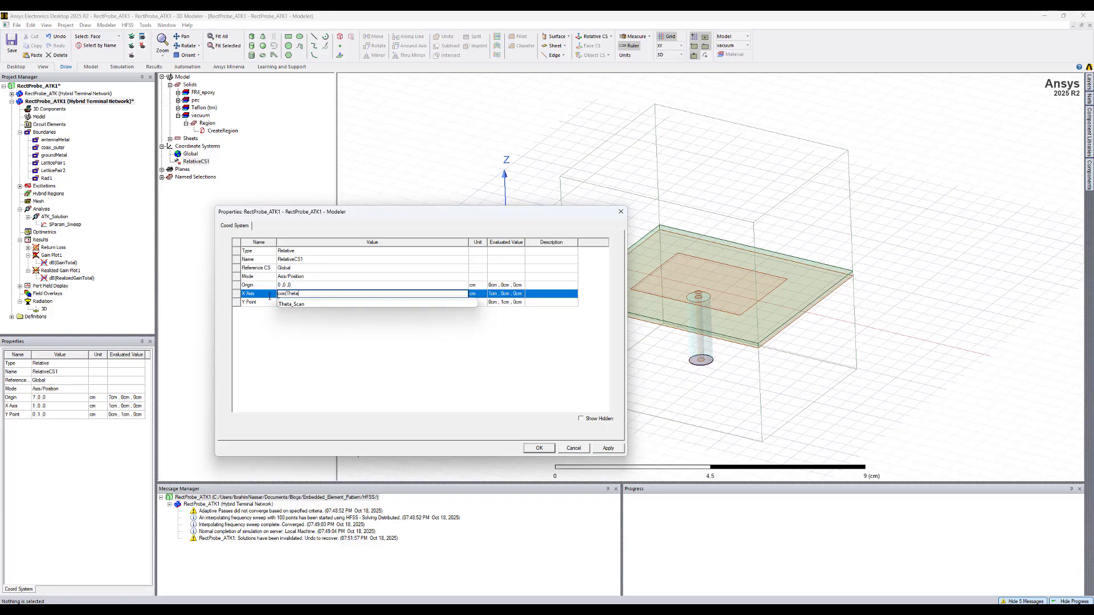
{"action": "type", "text": "ta"}
{"action": "key", "text": "Down"}
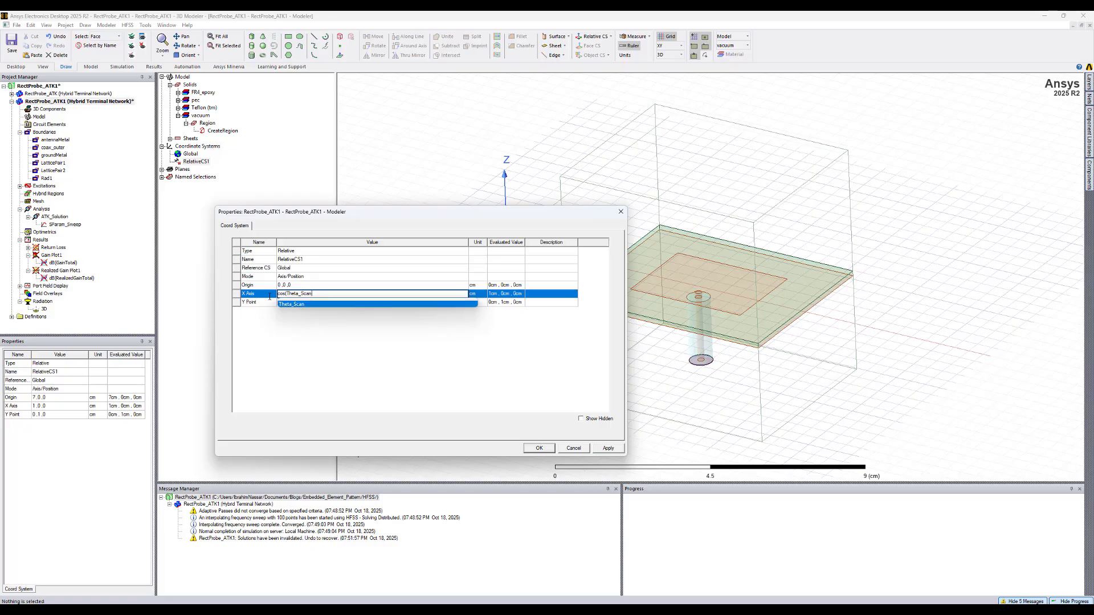
{"action": "type", "text": ")"}
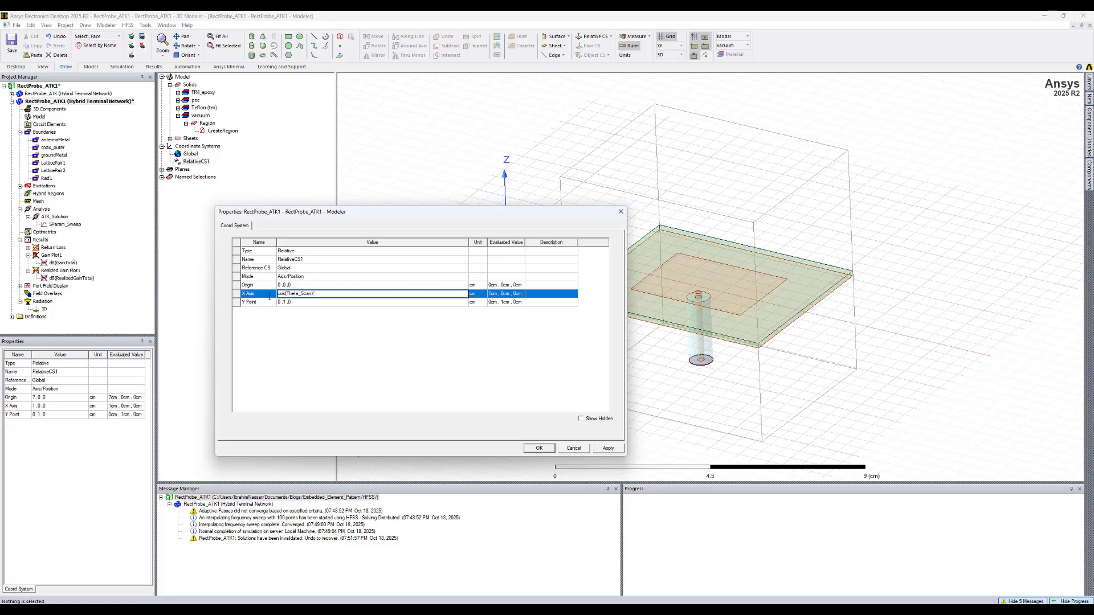
{"action": "type", "text": "*cos"}
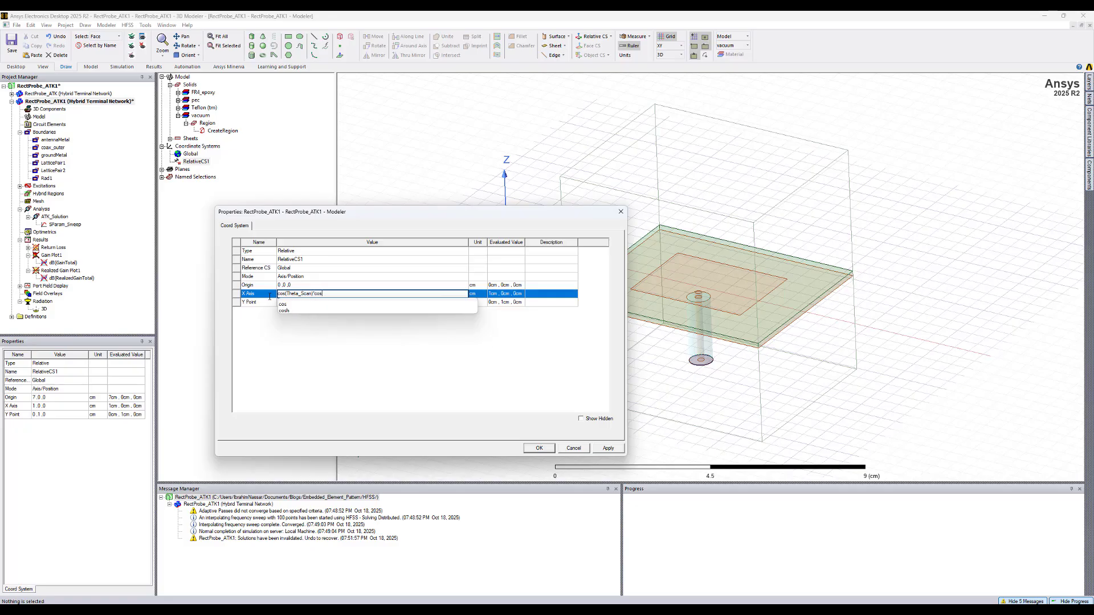
{"action": "type", "text": "(Phis"}
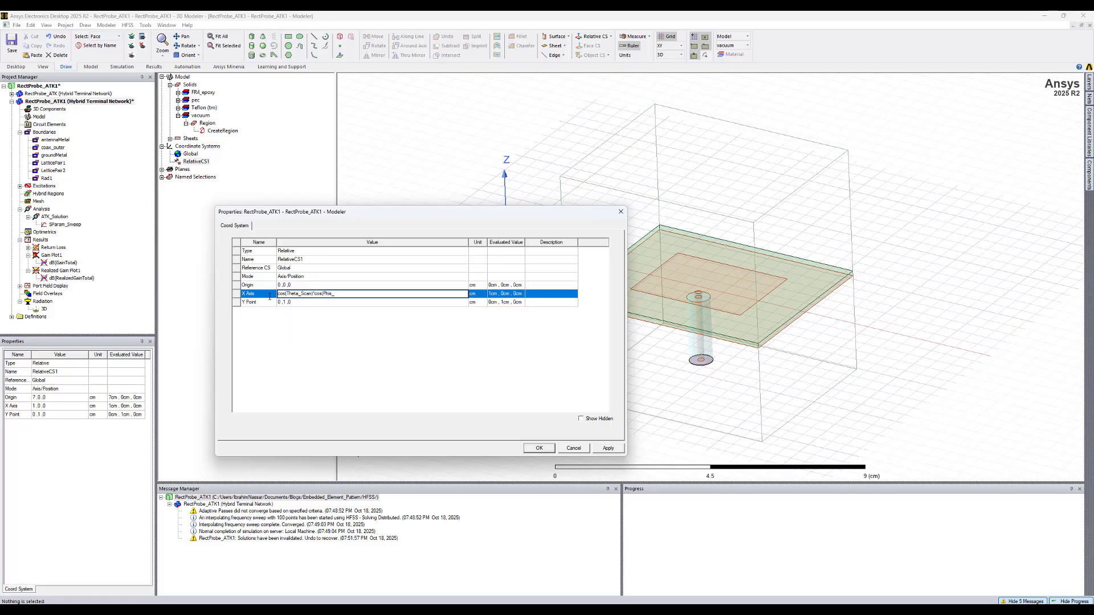
{"action": "type", "text": "Scan"}
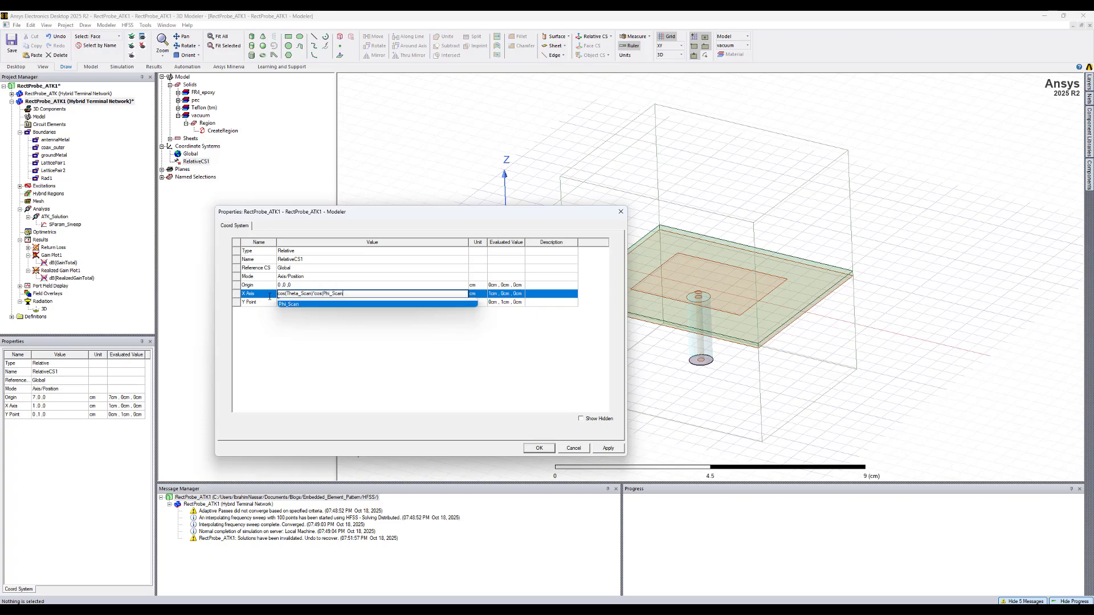
{"action": "type", "text": ")"}
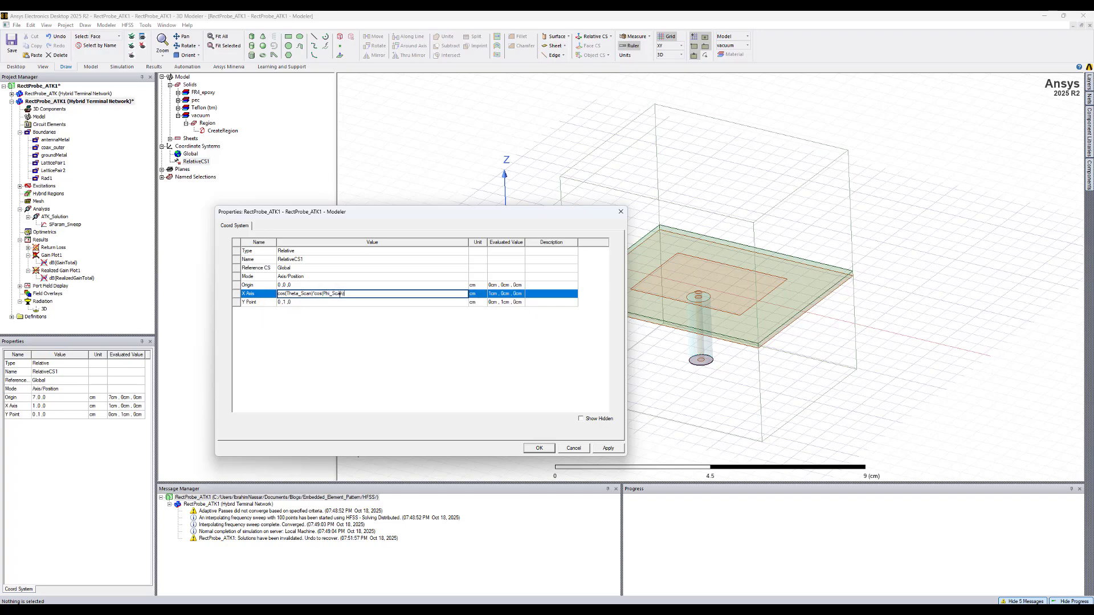
- Add cos(Theta_Scan)*sin(Phi_Scan) as the second component of the X Axis by duplicating and editing the first expression
{"action": "left_click_drag", "start_coordinate": [345, 295], "coordinate": [276, 294]}
{"action": "key", "text": "ctrl+c"}
{"action": "left_click", "coordinate": [351, 295]}
{"action": "type", "text": ","}
{"action": "key", "text": "ctrl+v"}
{"action": "double_click", "coordinate": [387, 294]}
{"action": "type", "text": "sin"}
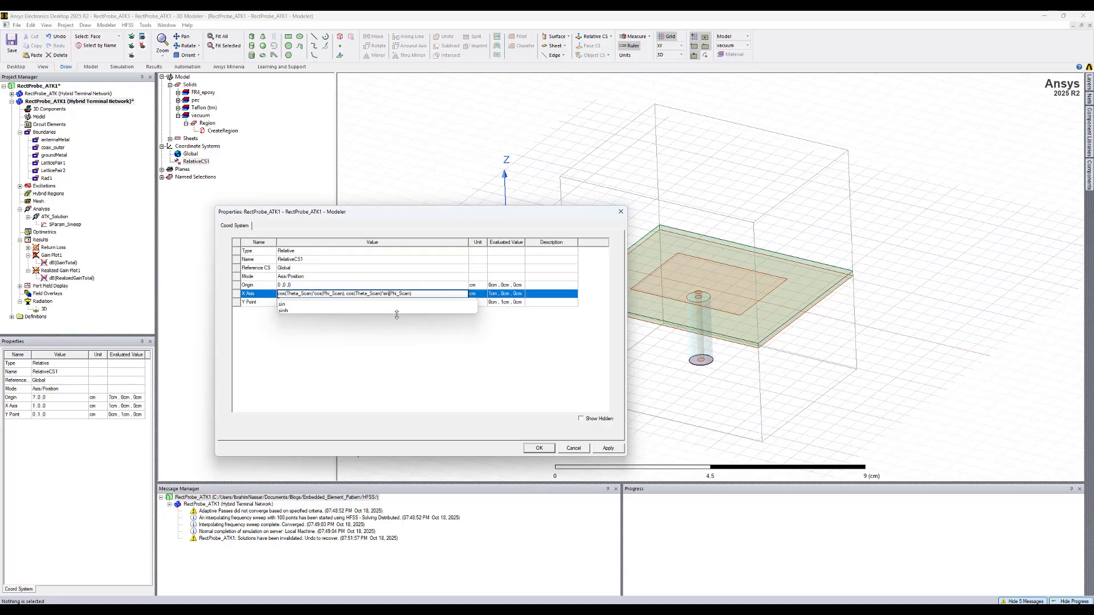
- Add -sin(Theta_Scan) as the third component of the X Axis
{"action": "type", "text": ", "}
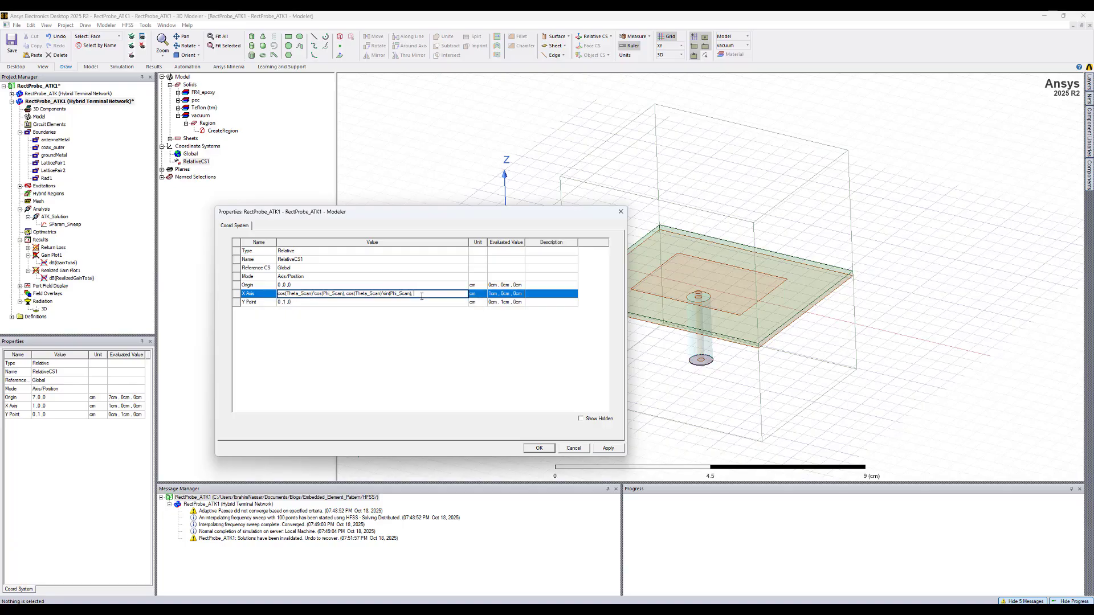
{"action": "type", "text": "-sin"}
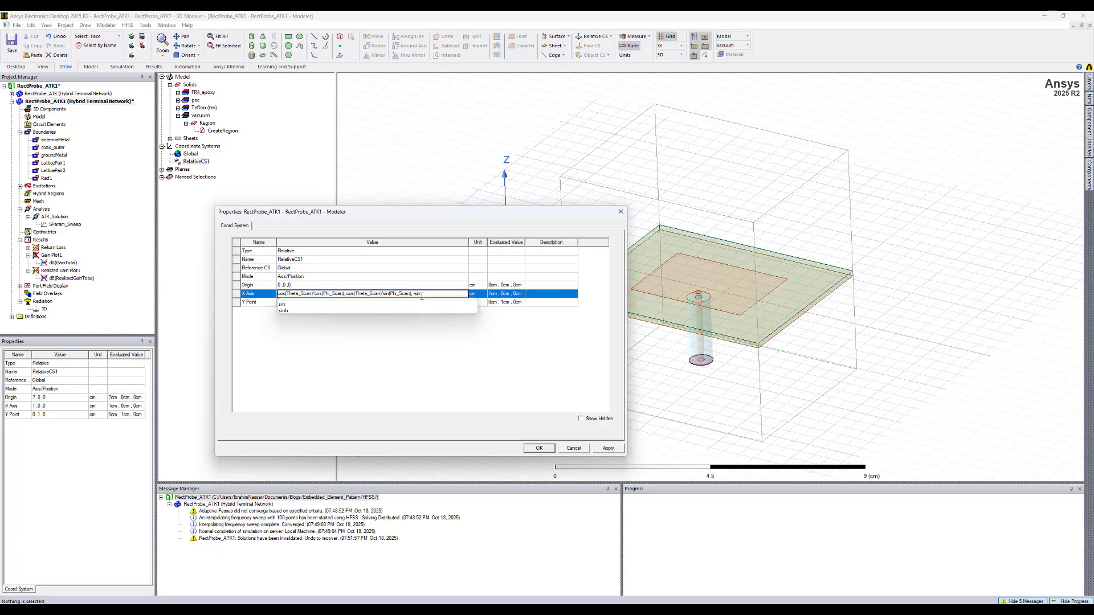
{"action": "type", "text": "(theta"}
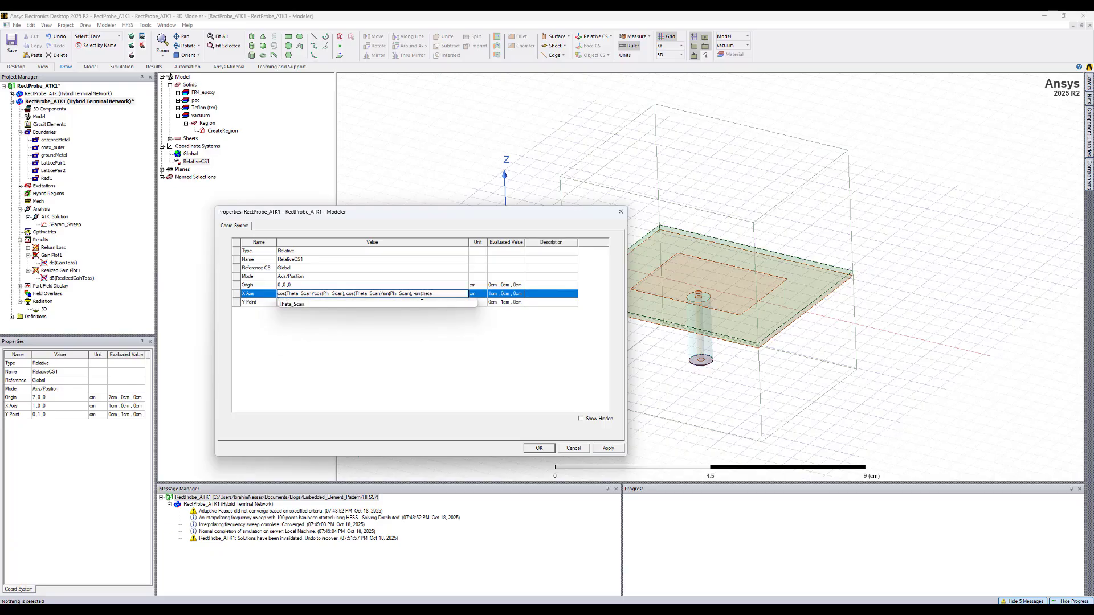
{"action": "key", "text": "Down"}
{"action": "key", "text": "Right"}
{"action": "type", "text": ")"}
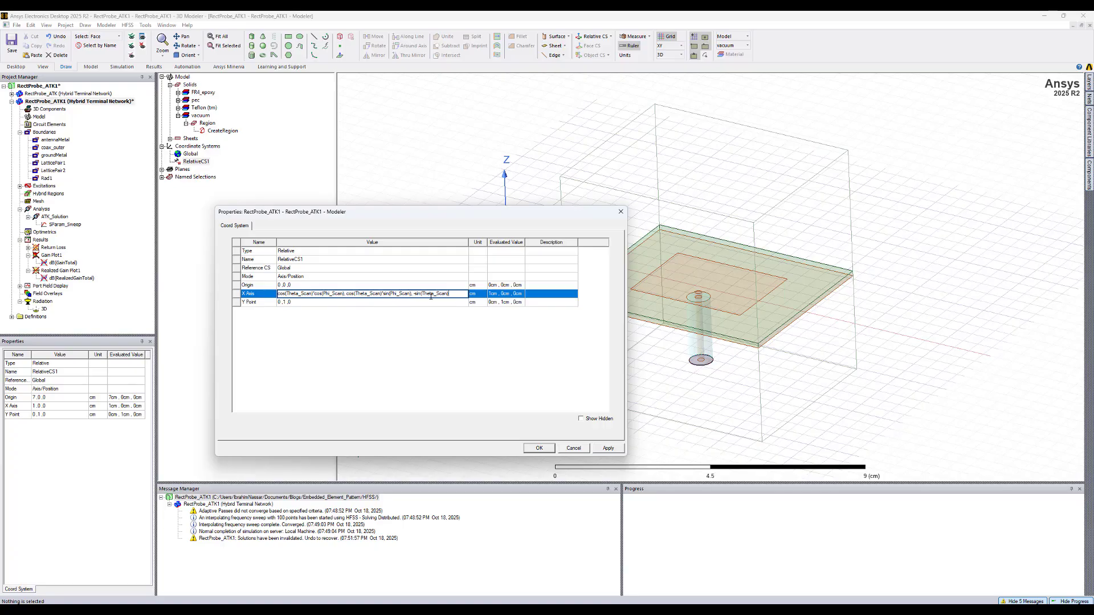
- Copy the full X Axis expression into Y Point and change its first component to -cos(Theta_Scan)*sin(Phi_Scan)
{"action": "left_click_drag", "start_coordinate": [451, 293], "coordinate": [266, 294]}
{"action": "key", "text": "ctrl+c"}
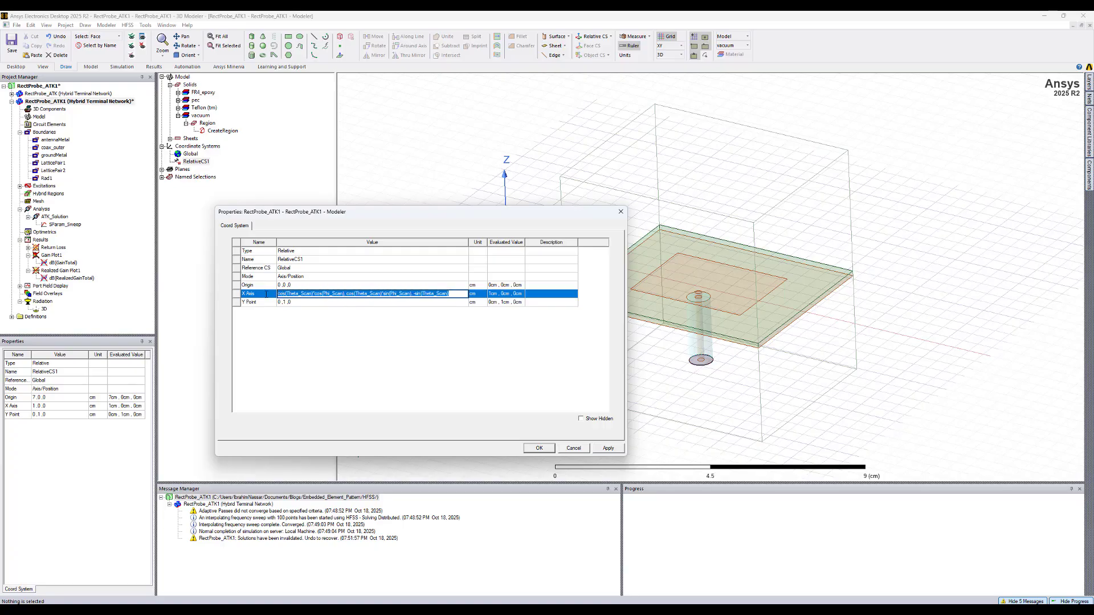
{"action": "left_click", "coordinate": [309, 302]}
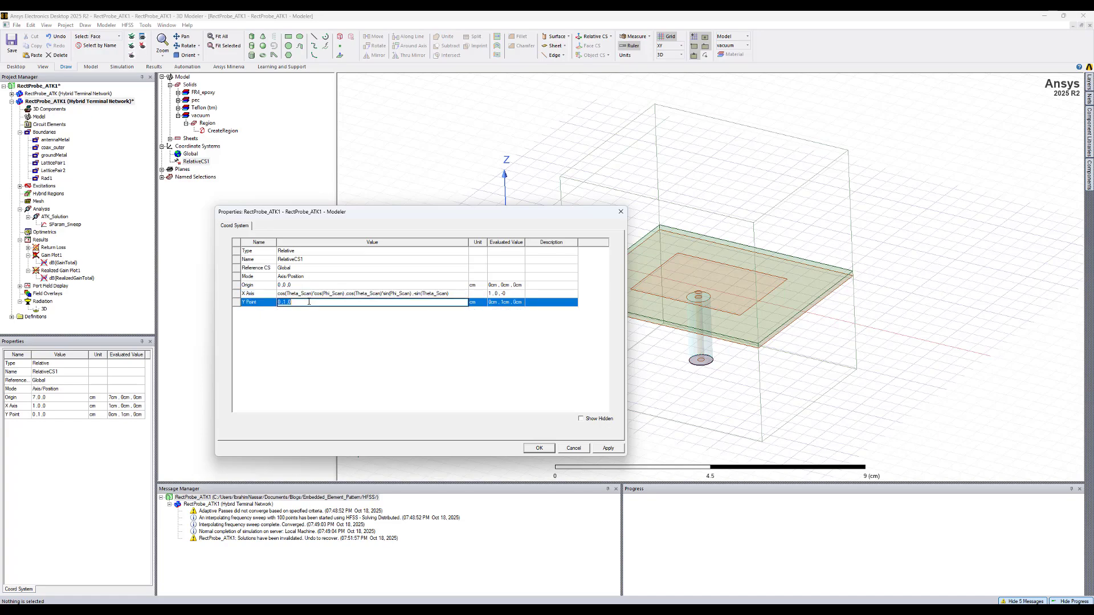
{"action": "key", "text": "ctrl+v"}
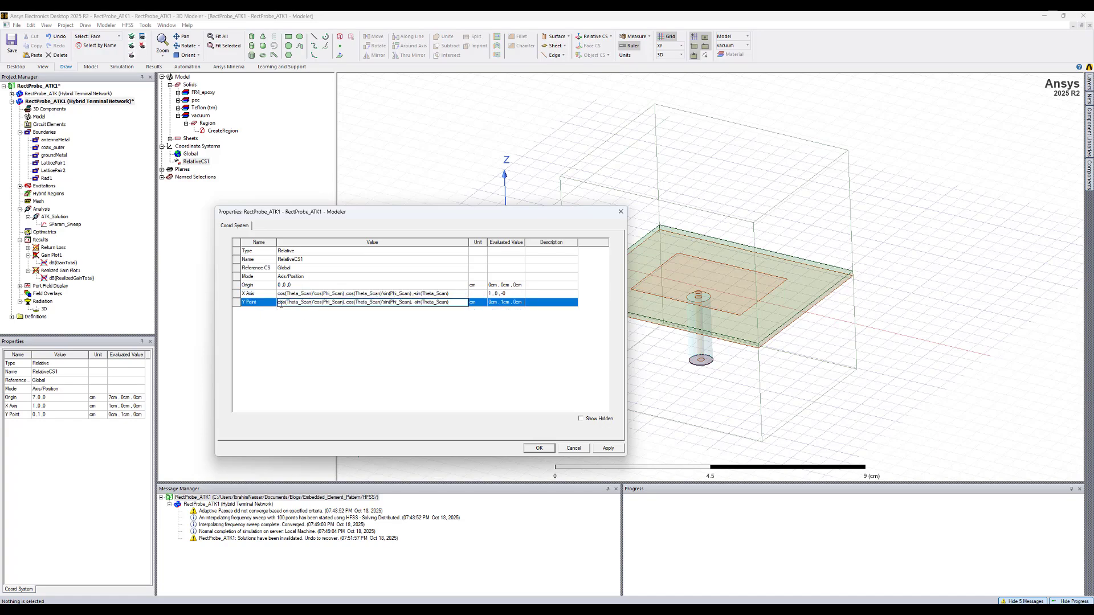
{"action": "type", "text": "-"}
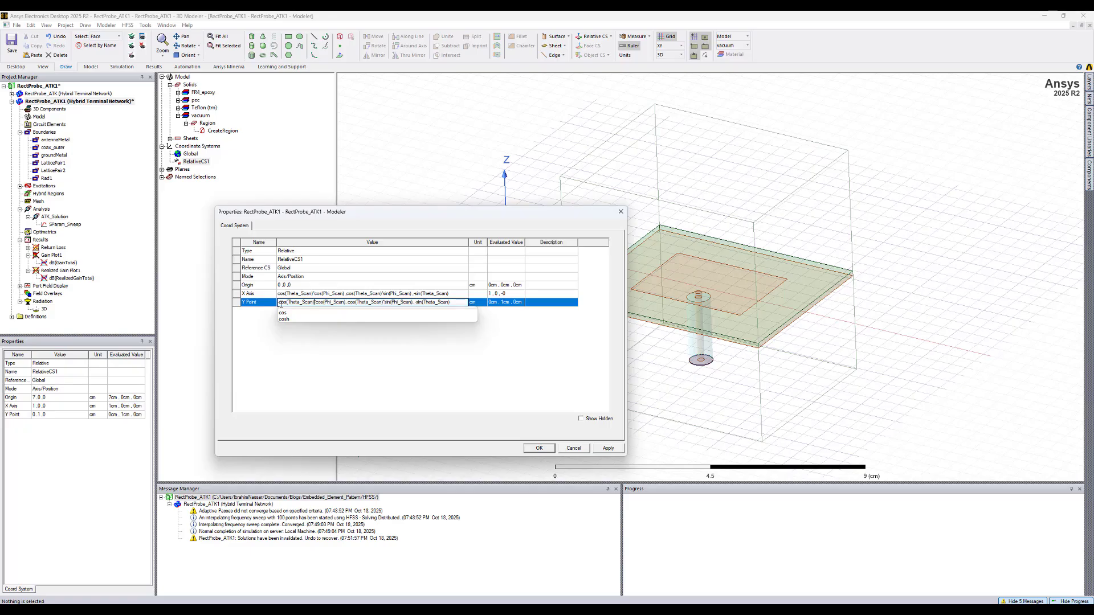
{"action": "key", "text": "BackSpace"}
{"action": "key", "text": "BackSpace"}
{"action": "key", "text": "BackSpace"}
{"action": "type", "text": "sin"}
- Change the second component of Y Point to cos(Theta_Scan)*cos(Phi_Scan)
{"action": "key", "text": "Right"}
{"action": "key", "text": "Right"}
{"action": "key", "text": "Right"}
{"action": "key", "text": "Right"}
{"action": "key", "text": "Right"}
{"action": "key", "text": "BackSpace"}
{"action": "key", "text": "BackSpace"}
{"action": "key", "text": "BackSpace"}
{"action": "key", "text": "Delete"}
{"action": "type", "text": "cos"}
- Replace the third component of Y Point with 0
{"action": "key", "text": "Right"}
{"action": "key", "text": "Right"}
{"action": "key", "text": "Right"}
{"action": "key", "text": "Right"}
{"action": "key", "text": "Right"}
{"action": "key", "text": "Right"}
{"action": "key", "text": "Right"}
{"action": "key", "text": "Right"}
{"action": "key", "text": "Right"}
{"action": "key", "text": "Right"}
{"action": "key", "text": "Right"}
{"action": "key", "text": "Right"}
{"action": "key", "text": "Right"}
{"action": "key", "text": "Right"}
{"action": "key", "text": "Right"}
{"action": "key", "text": "Right"}
{"action": "key", "text": "Right"}
{"action": "key", "text": "Right"}
{"action": "key", "text": "BackSpace"}
{"action": "key", "text": "BackSpace"}
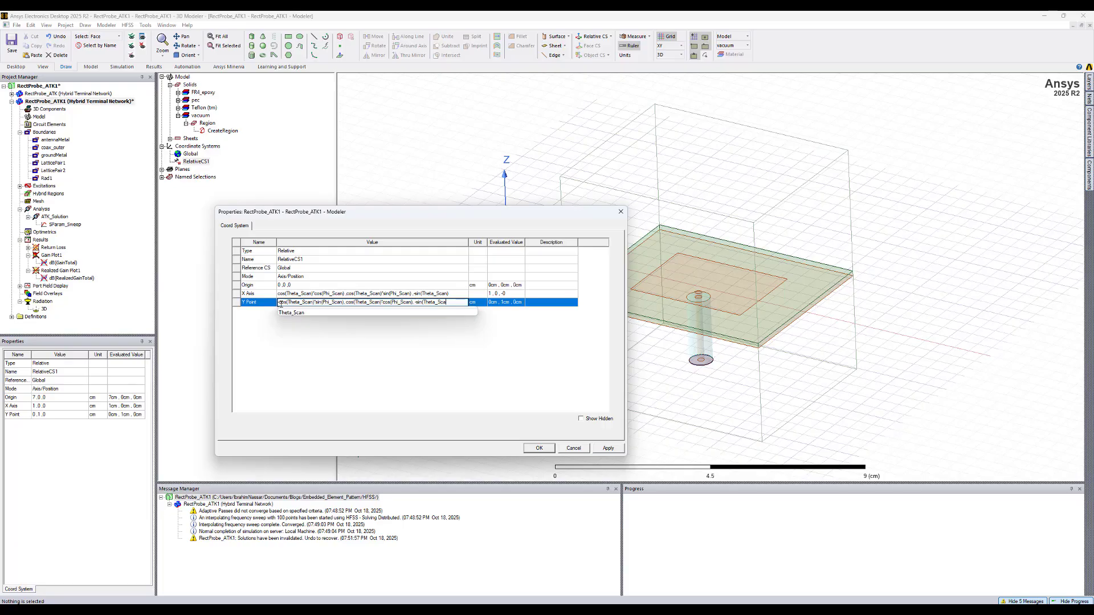
{"action": "key", "text": "BackSpace"}
{"action": "key", "text": "BackSpace"}
{"action": "key", "text": "BackSpace"}
{"action": "key", "text": "BackSpace"}
{"action": "key", "text": "BackSpace"}
{"action": "key", "text": "BackSpace"}
{"action": "key", "text": "BackSpace"}
{"action": "key", "text": "BackSpace"}
{"action": "key", "text": "BackSpace"}
{"action": "key", "text": "BackSpace"}
{"action": "key", "text": "BackSpace"}
{"action": "key", "text": "BackSpace"}
{"action": "key", "text": "BackSpace"}
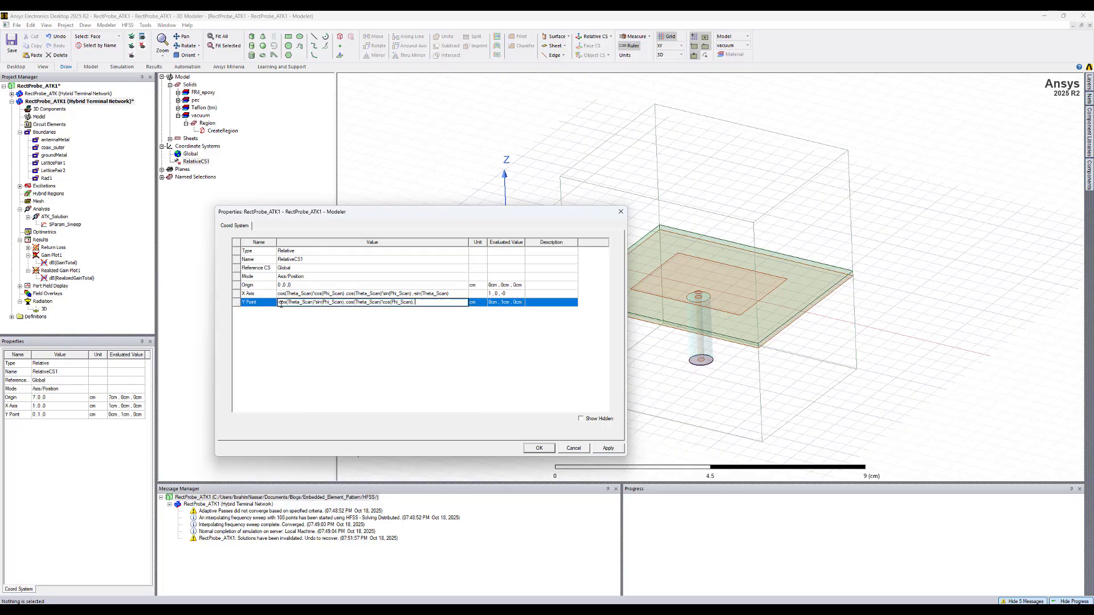
{"action": "type", "text": "0"}
{"action": "key", "text": "Return"}
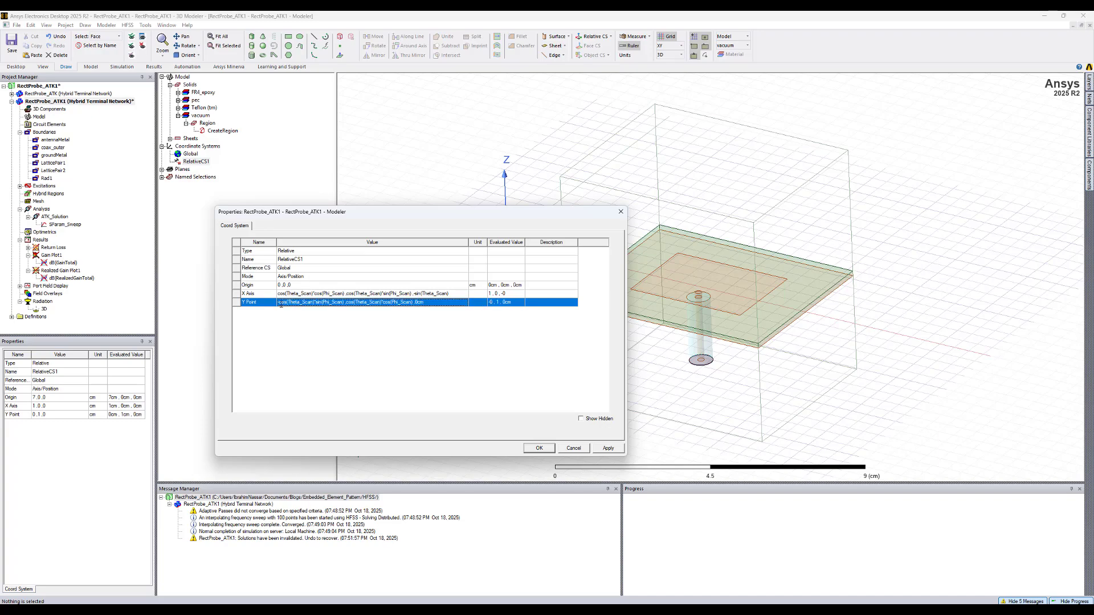
- Rename the relative coordinate system to embedded and accept its properties
{"action": "left_click", "coordinate": [306, 260]}
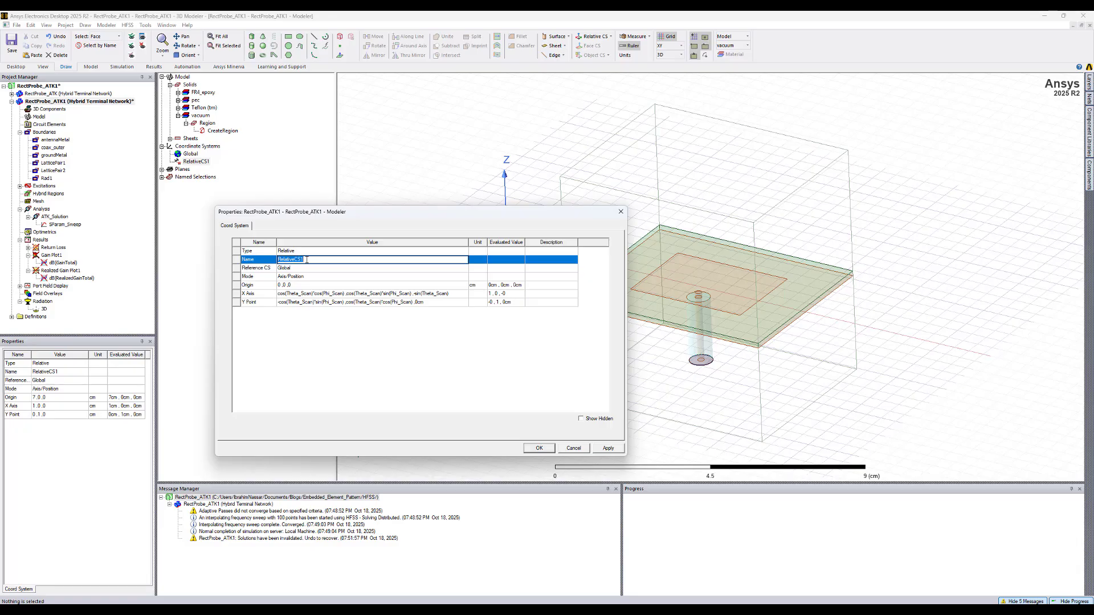
{"action": "type", "text": "embedded"}
{"action": "left_click", "coordinate": [329, 332]}
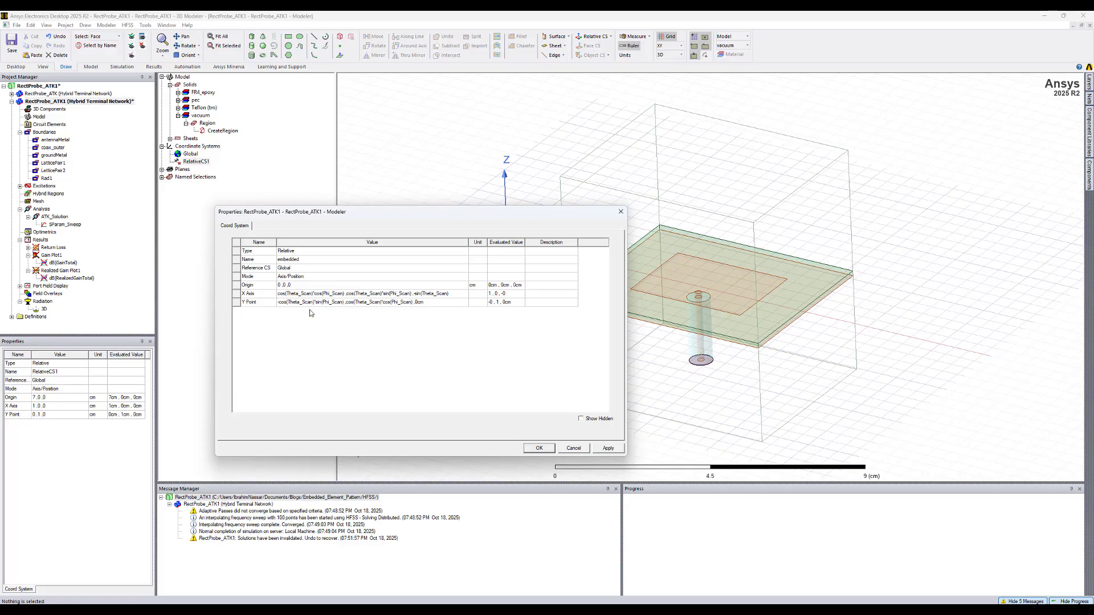
{"action": "left_click", "coordinate": [539, 449]}
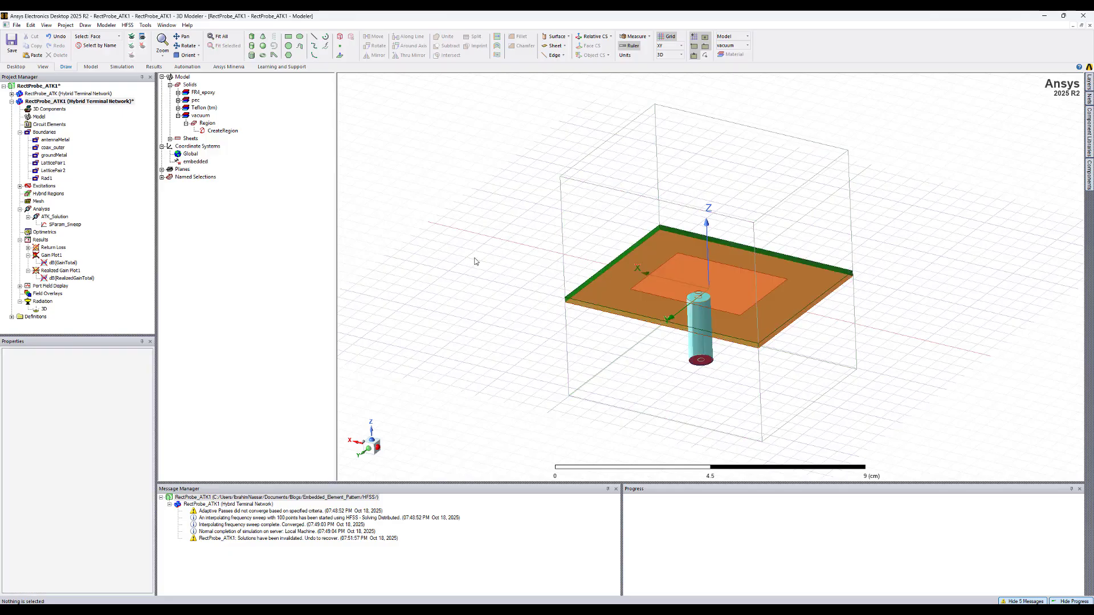
- Insert an infinite sphere far-field setup with Phi and Theta both starting and stopping at 0 deg, step size 1 deg
{"action": "right_click", "coordinate": [45, 304]}
{"action": "mouse_move", "coordinate": [86, 320]}
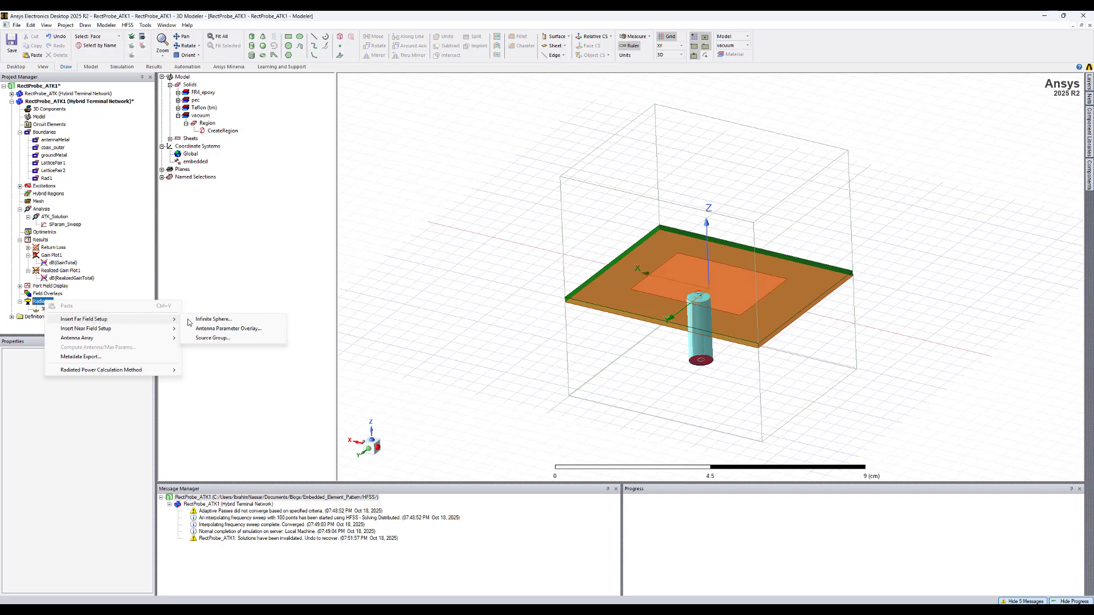
{"action": "left_click", "coordinate": [212, 319]}
{"action": "key", "text": "Tab"}
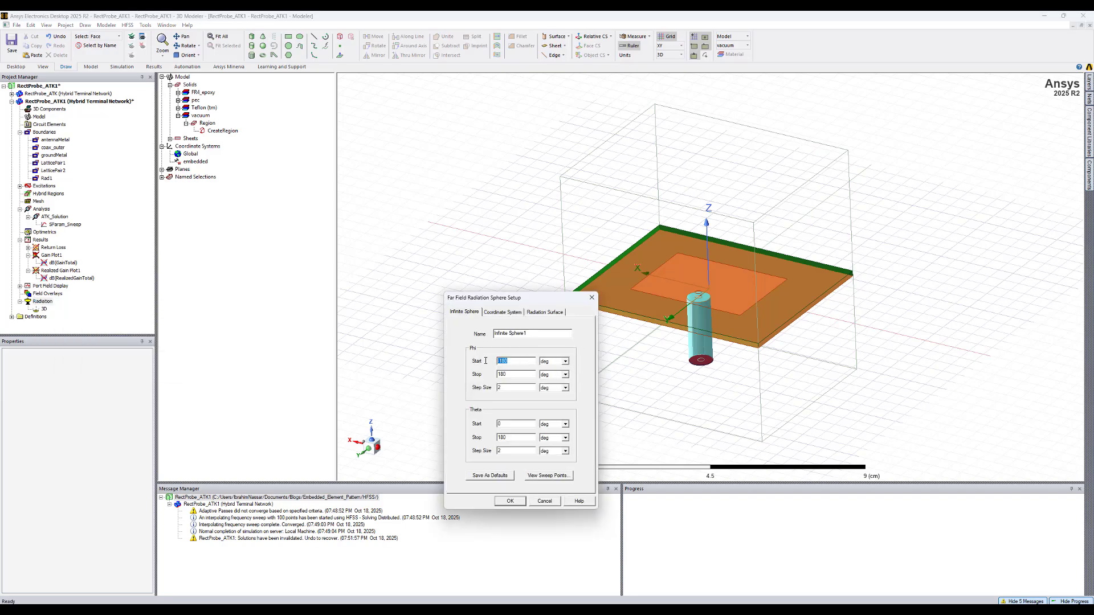
{"action": "type", "text": "0"}
{"action": "key", "text": "Tab"}
{"action": "type", "text": "01"}
{"action": "key", "text": "Tab"}
{"action": "key", "text": "Tab"}
{"action": "type", "text": "0"}
- Assign the local coordinate system embedded to the infinite sphere, name it Embedded and accept the setup
{"action": "left_click", "coordinate": [495, 313]}
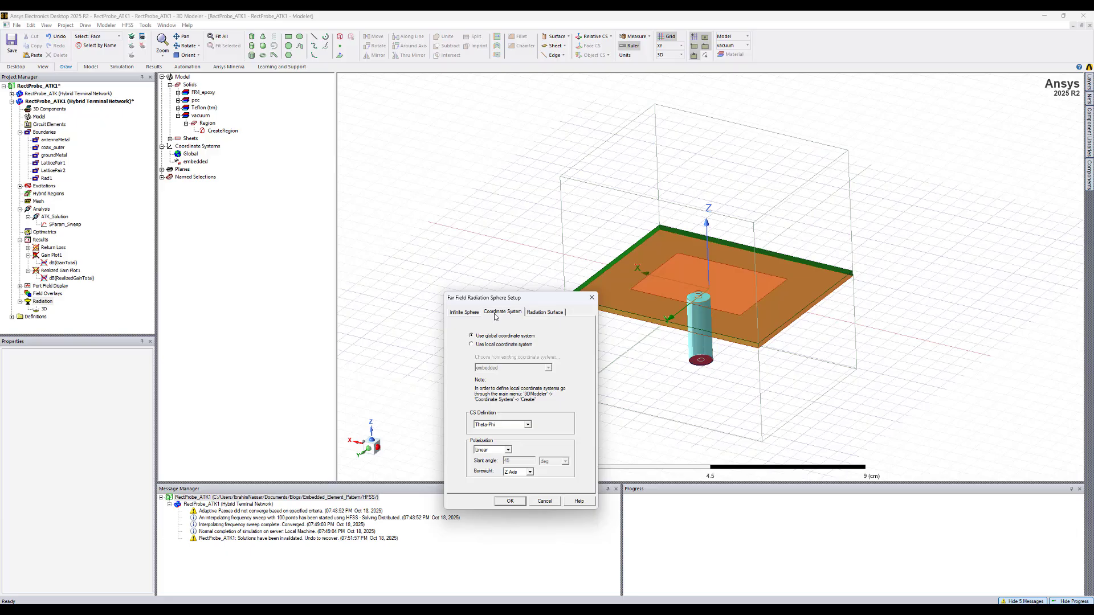
{"action": "left_click", "coordinate": [507, 424]}
{"action": "left_click", "coordinate": [488, 344]}
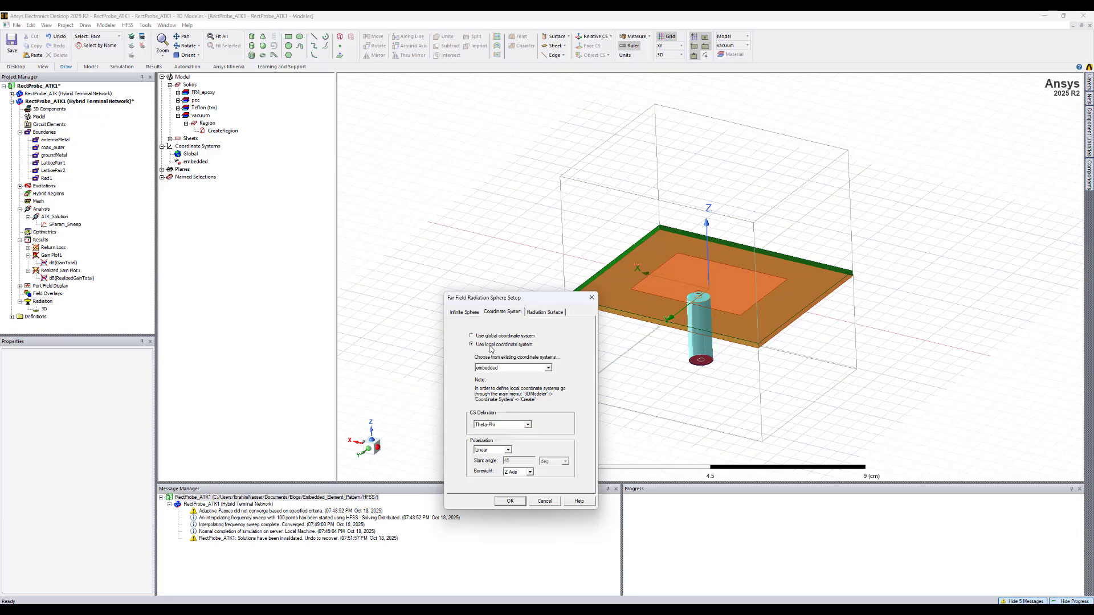
{"action": "left_click", "coordinate": [502, 369]}
{"action": "left_click", "coordinate": [473, 312]}
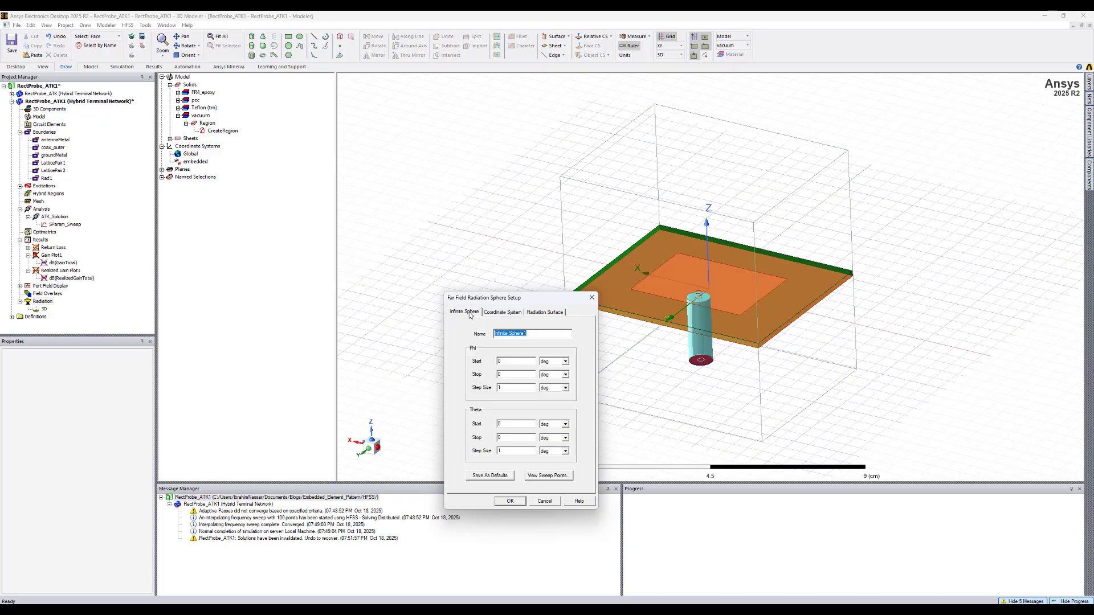
{"action": "type", "text": "Embedded"}
{"action": "left_click", "coordinate": [512, 502]}
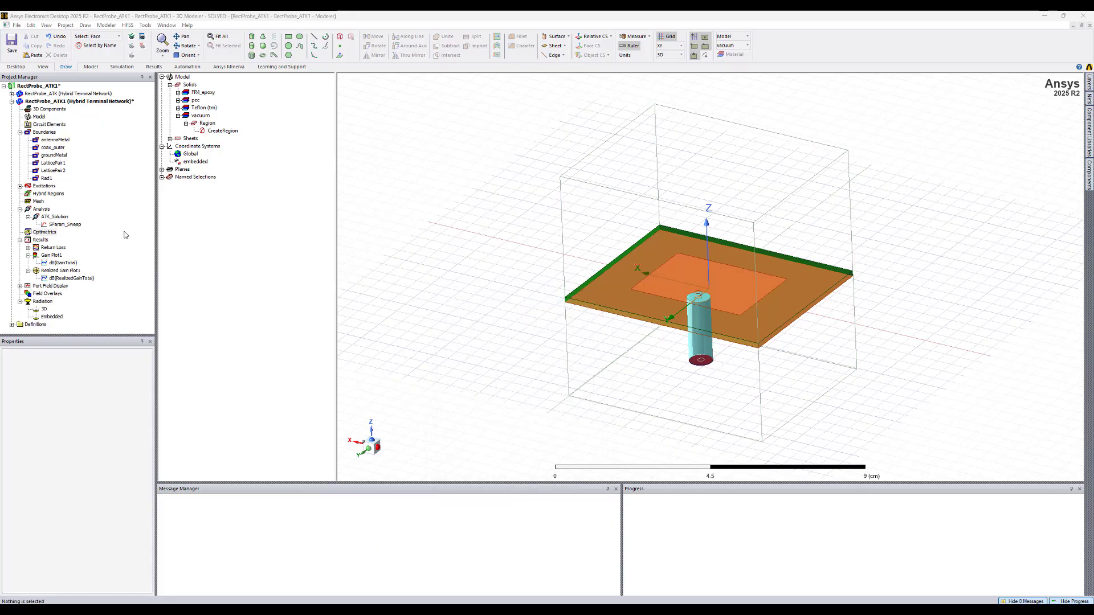
{"action": "left_click", "coordinate": [438, 252]}
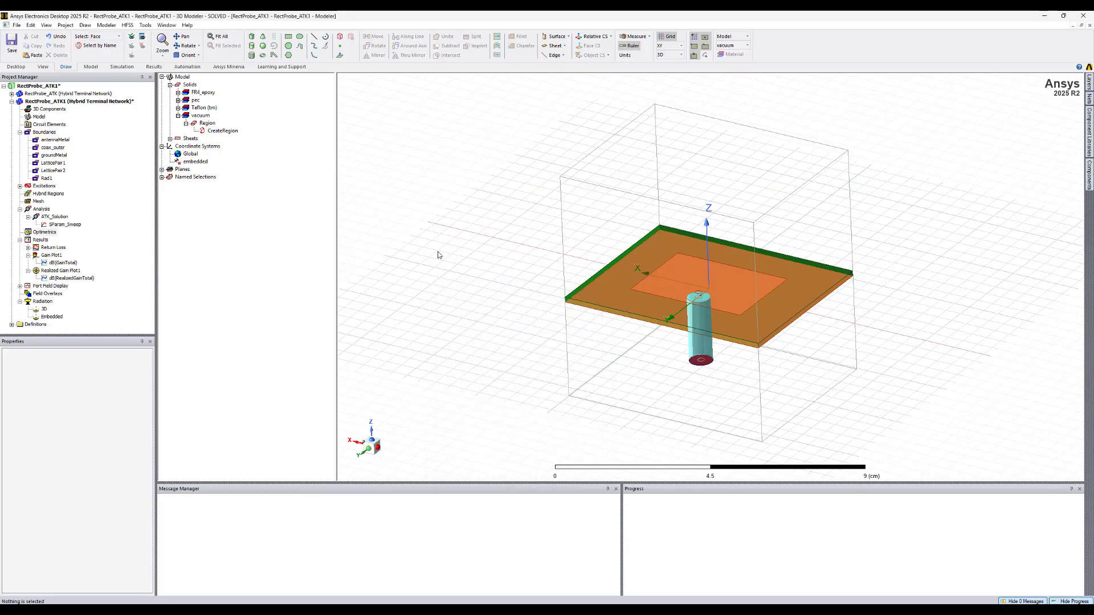
- Add a parametric sweep of Theta_Scan in linear steps from 0 to 90 deg with a 10 deg step
{"action": "right_click", "coordinate": [52, 233]}
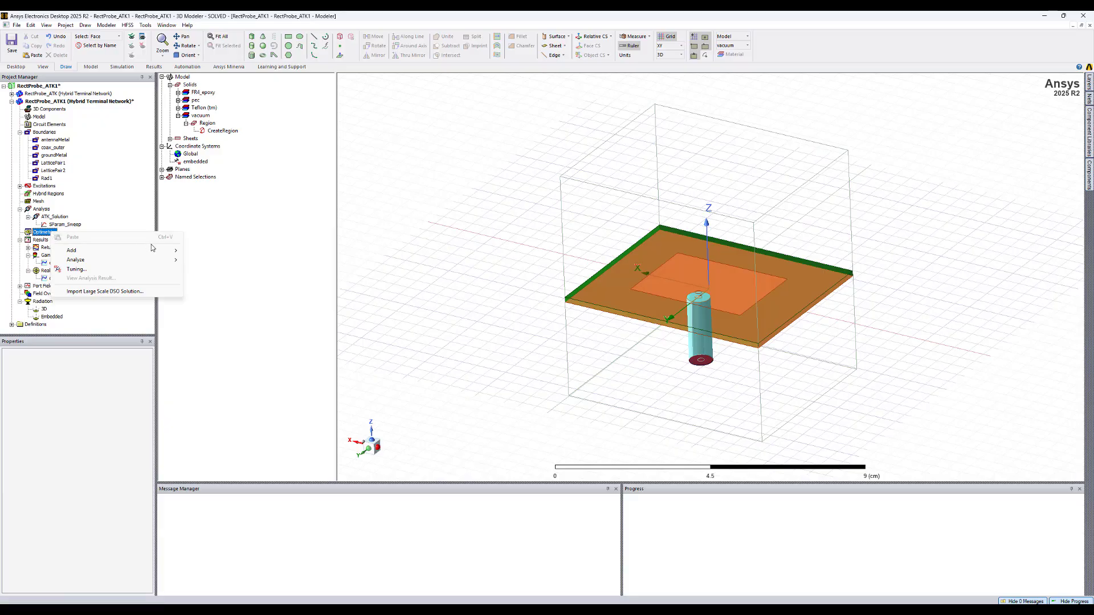
{"action": "mouse_move", "coordinate": [167, 253]}
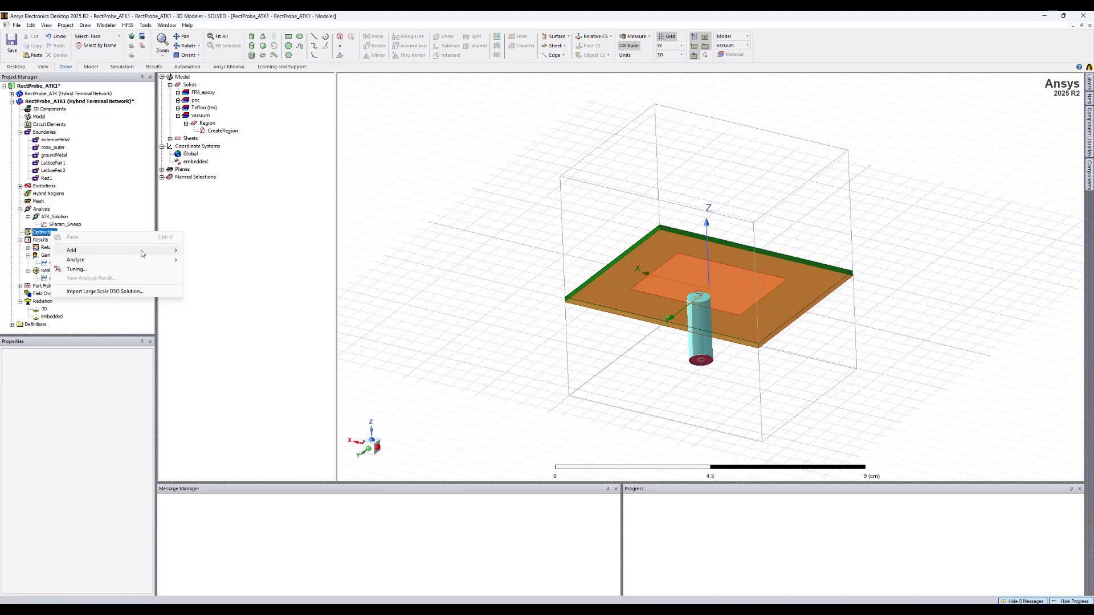
{"action": "left_click", "coordinate": [216, 265]}
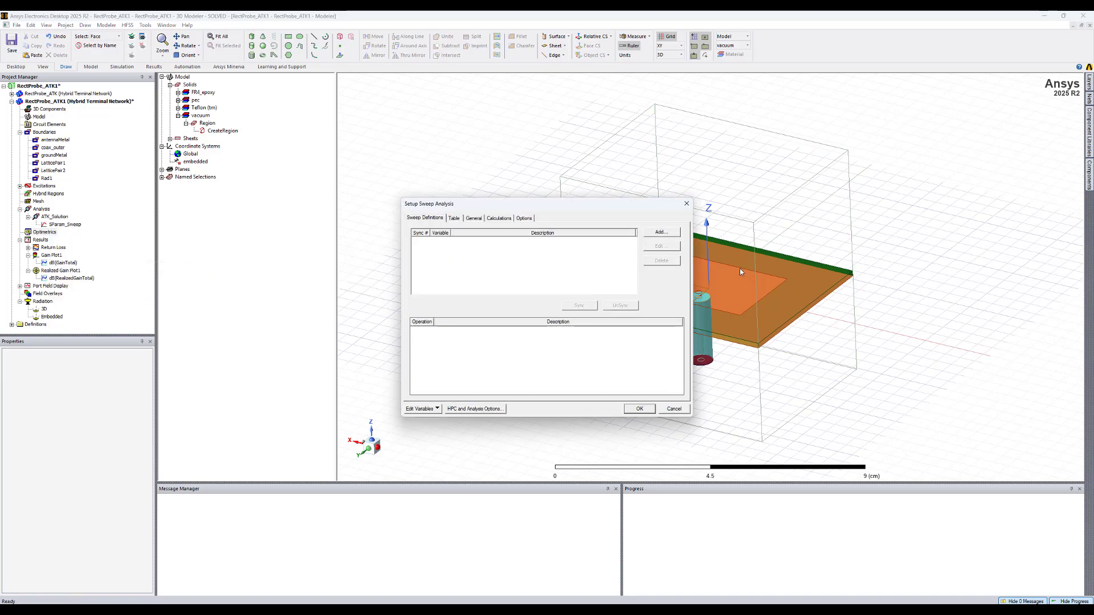
{"action": "left_click", "coordinate": [664, 232]}
{"action": "left_click", "coordinate": [515, 264]}
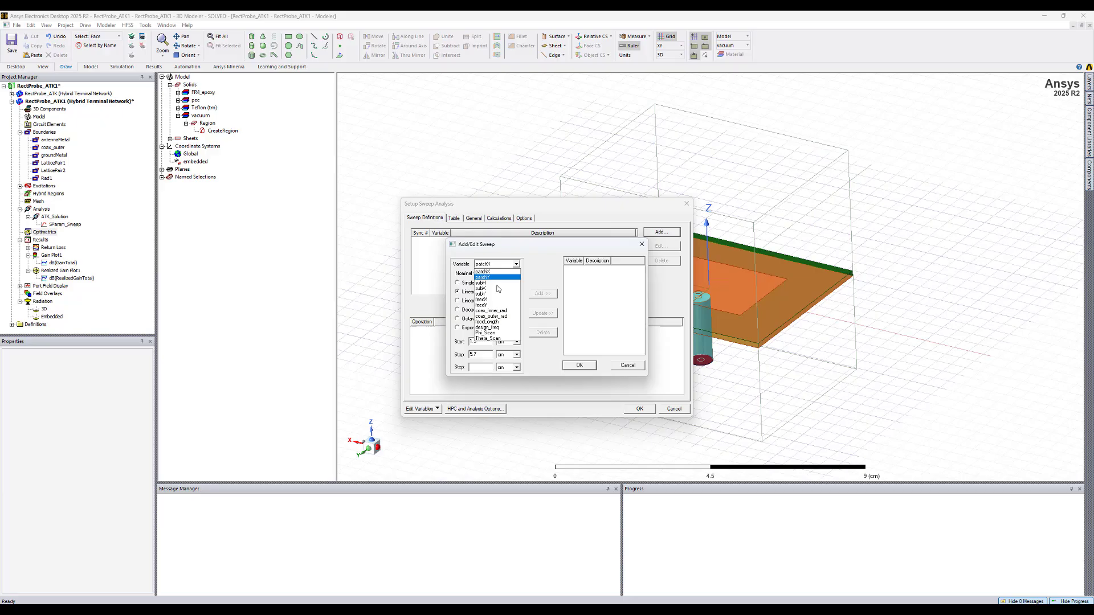
{"action": "left_click", "coordinate": [488, 338]}
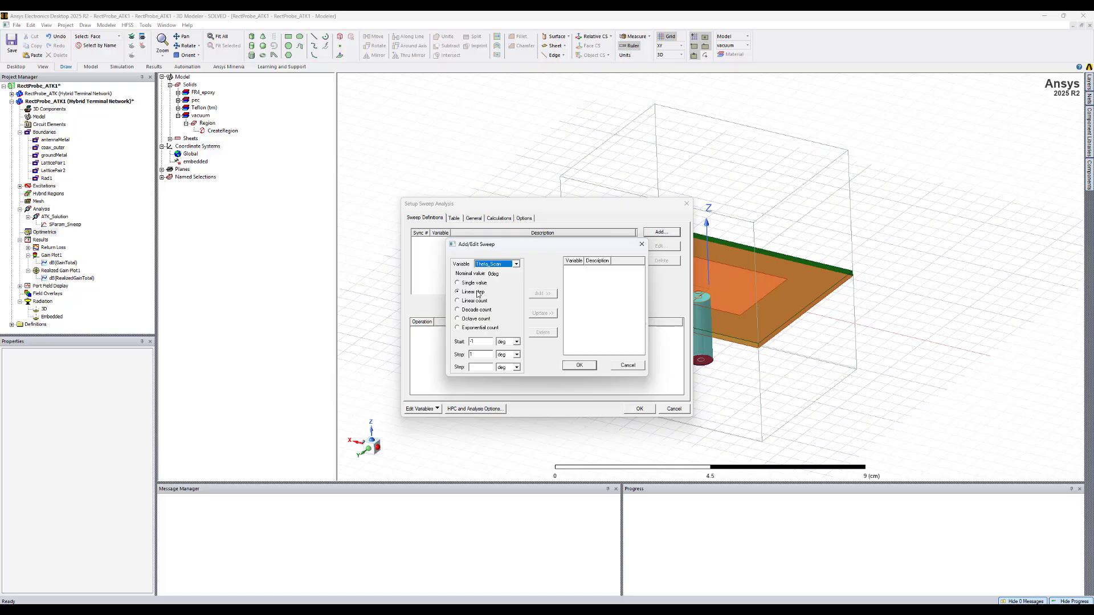
{"action": "left_click_drag", "start_coordinate": [481, 341], "coordinate": [449, 340]}
{"action": "type", "text": "090"}
{"action": "left_click", "coordinate": [548, 295]}
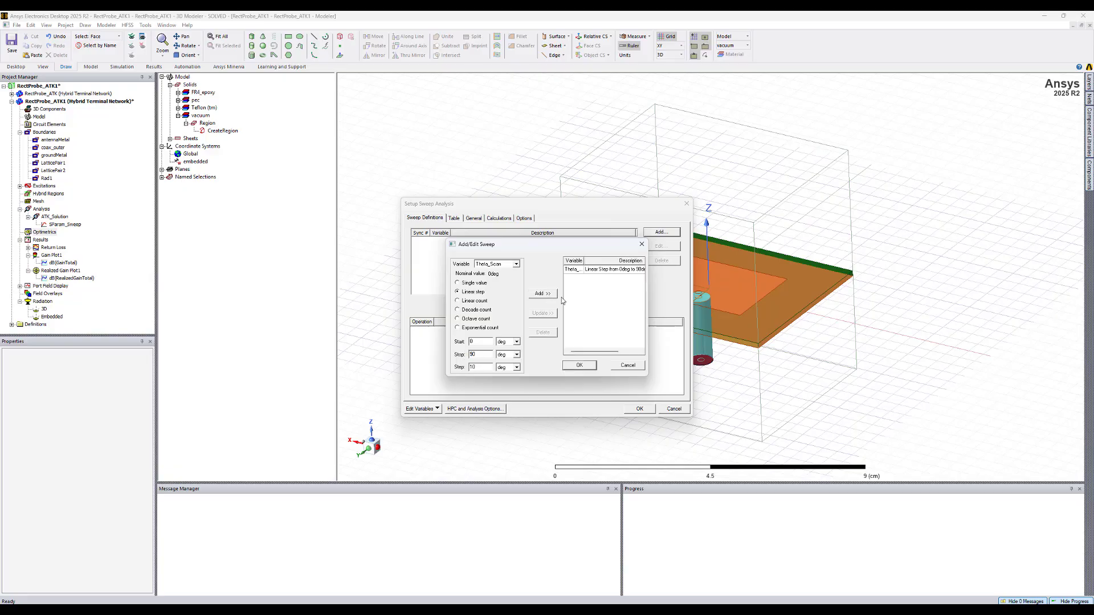
{"action": "left_click", "coordinate": [579, 365]}
- Enable copying of geometrically equivalent meshes for the parametric sweep, accept it and analyze the parametric setup
{"action": "left_click", "coordinate": [453, 220]}
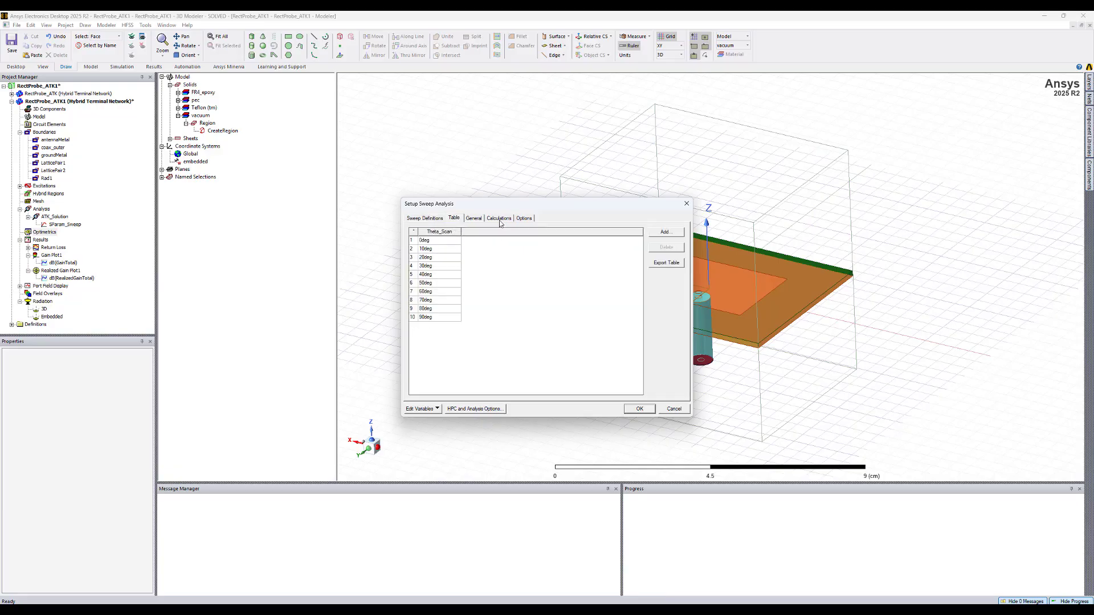
{"action": "left_click", "coordinate": [500, 220]}
{"action": "left_click", "coordinate": [482, 222]}
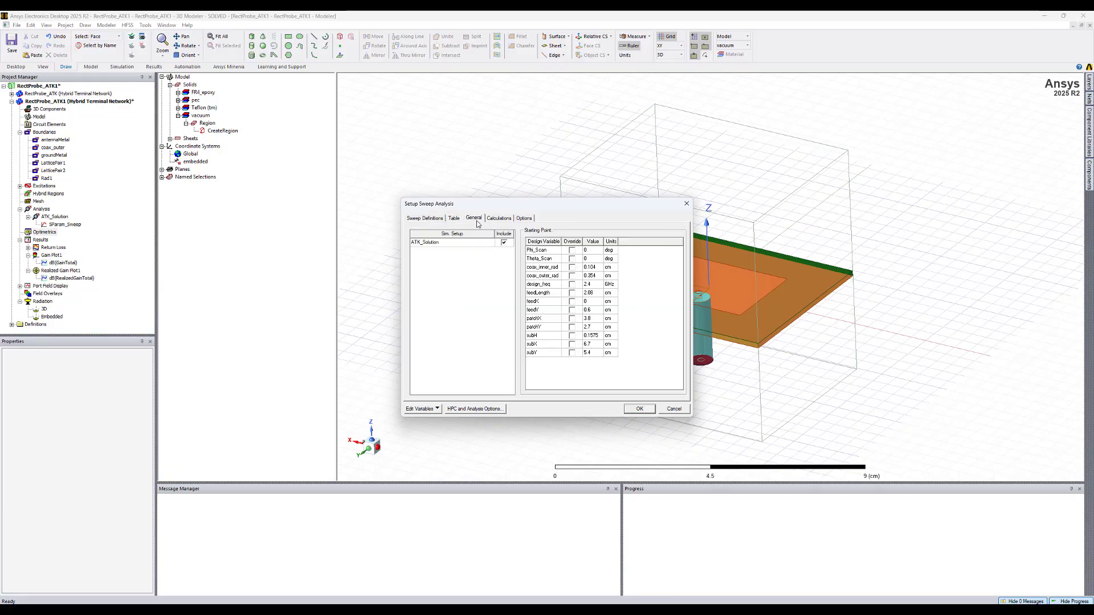
{"action": "left_click", "coordinate": [499, 218]}
{"action": "left_click", "coordinate": [523, 219]}
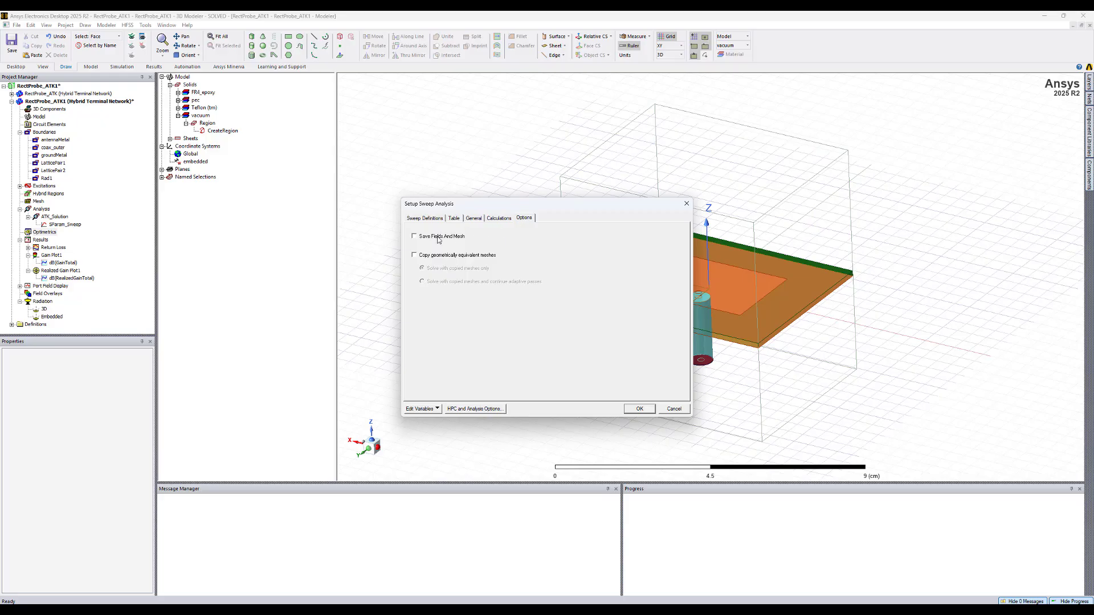
{"action": "left_click", "coordinate": [432, 257]}
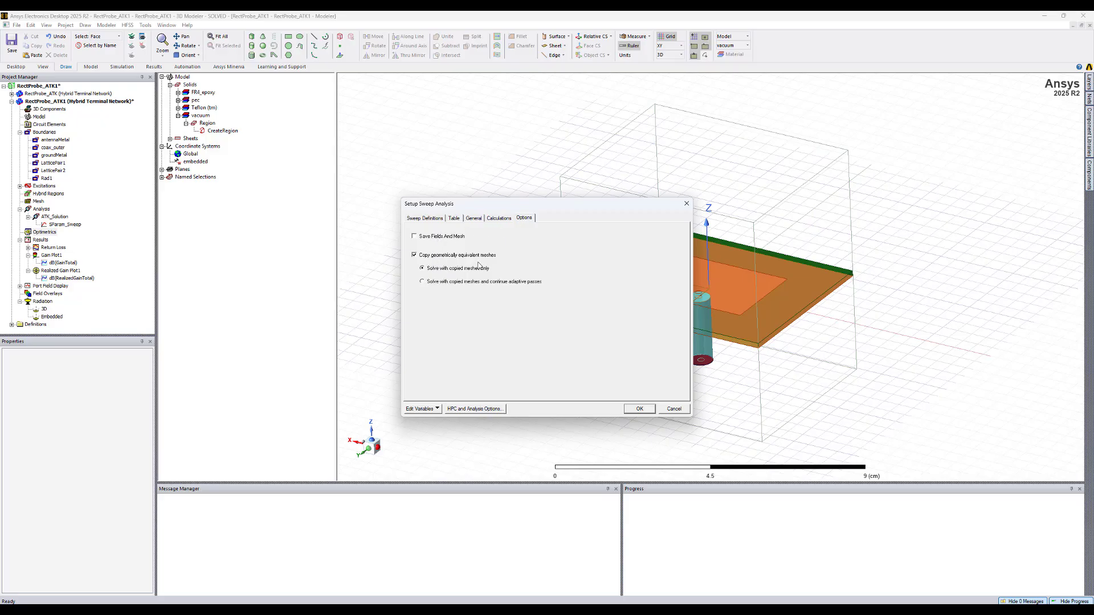
{"action": "left_click", "coordinate": [643, 409]}
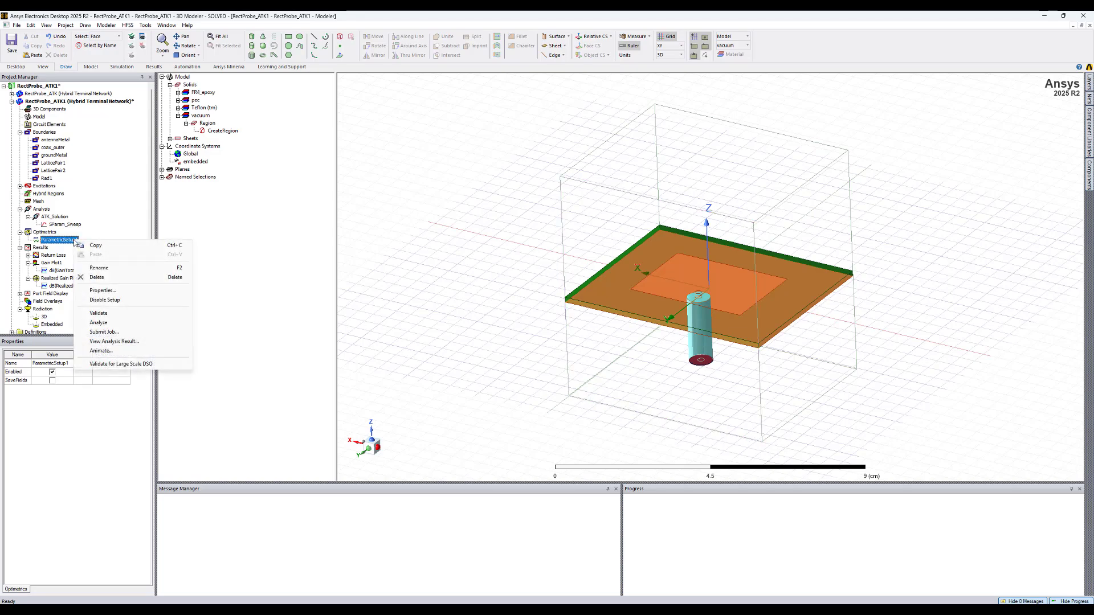
{"action": "right_click", "coordinate": [75, 240]}
{"action": "left_click", "coordinate": [103, 323]}
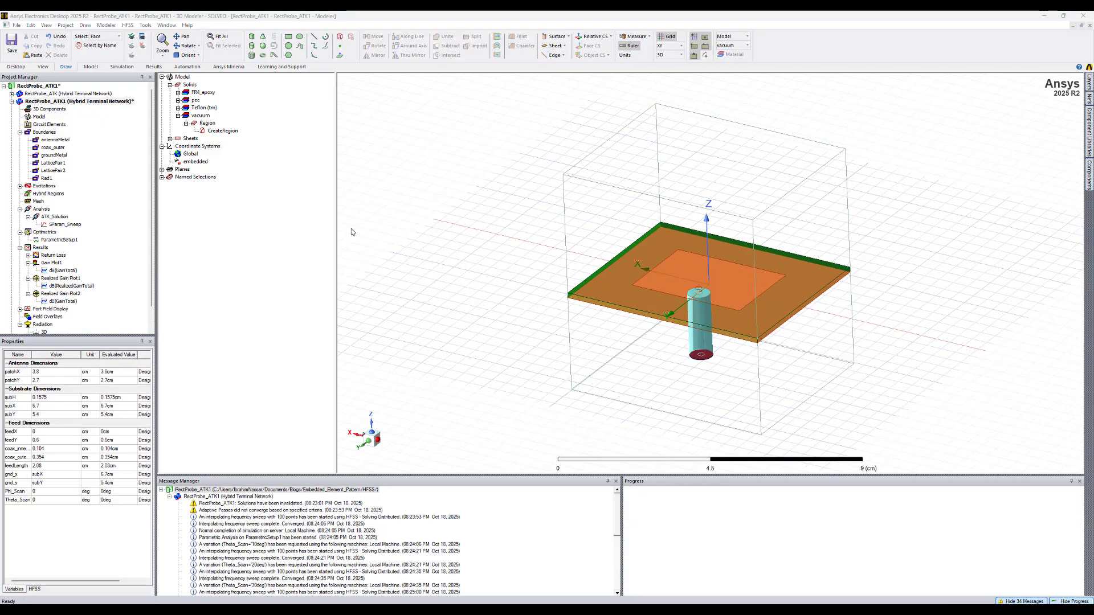
- Start a far-field radiation pattern report of GainTotal in dB using the Embedded geometry
{"action": "right_click", "coordinate": [45, 247]}
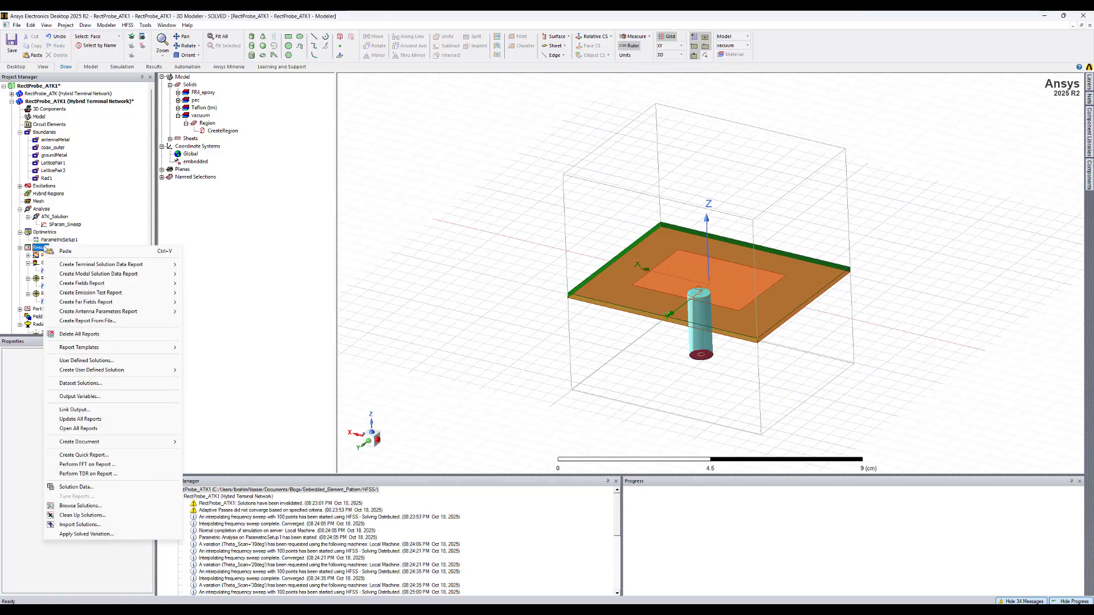
{"action": "mouse_move", "coordinate": [147, 304]}
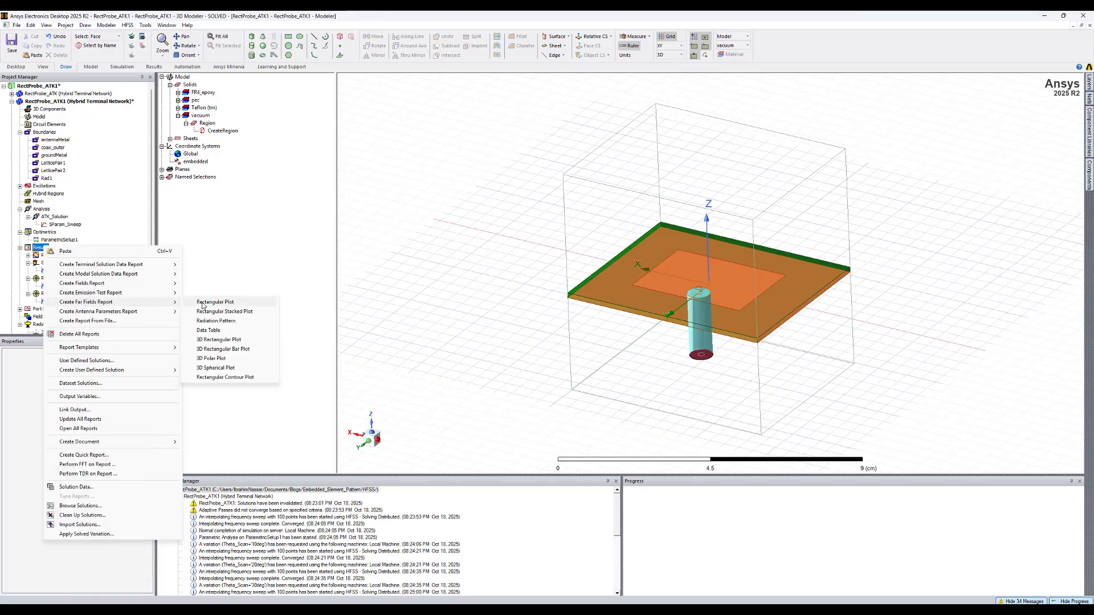
{"action": "left_click", "coordinate": [226, 322]}
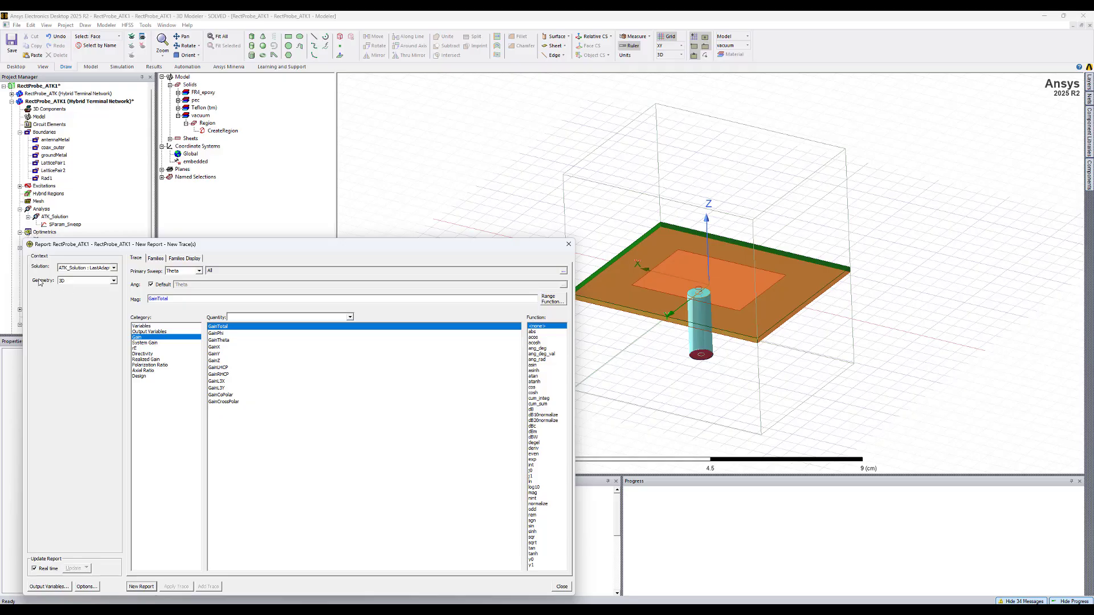
{"action": "left_click", "coordinate": [78, 283]}
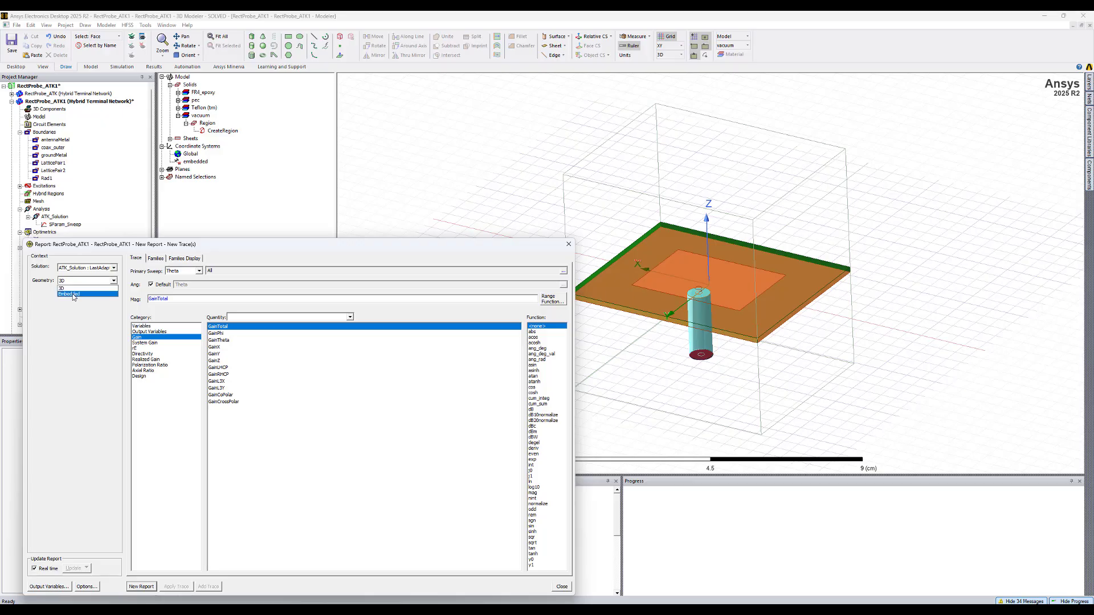
{"action": "left_click", "coordinate": [76, 295]}
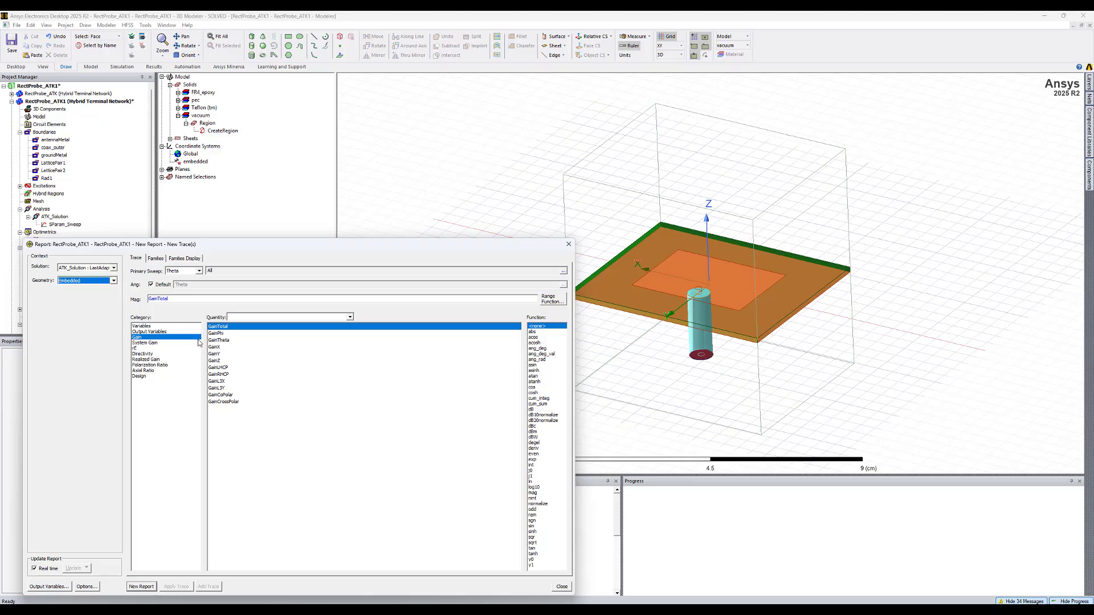
{"action": "left_click", "coordinate": [536, 410]}
- Include all Theta_Scan values in the report's families
{"action": "left_click", "coordinate": [180, 271]}
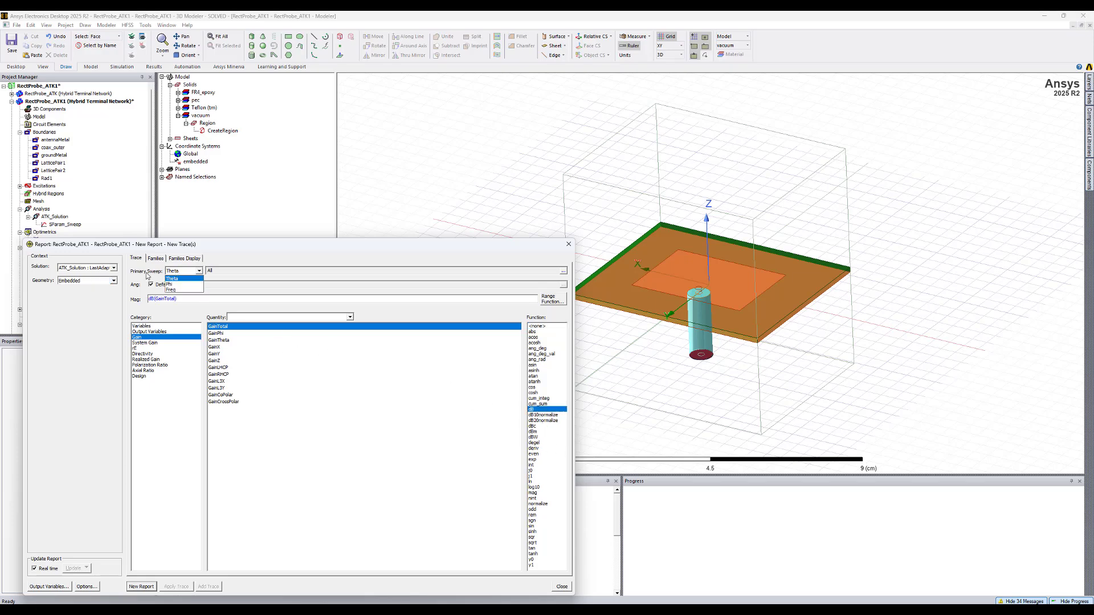
{"action": "left_click", "coordinate": [150, 268]}
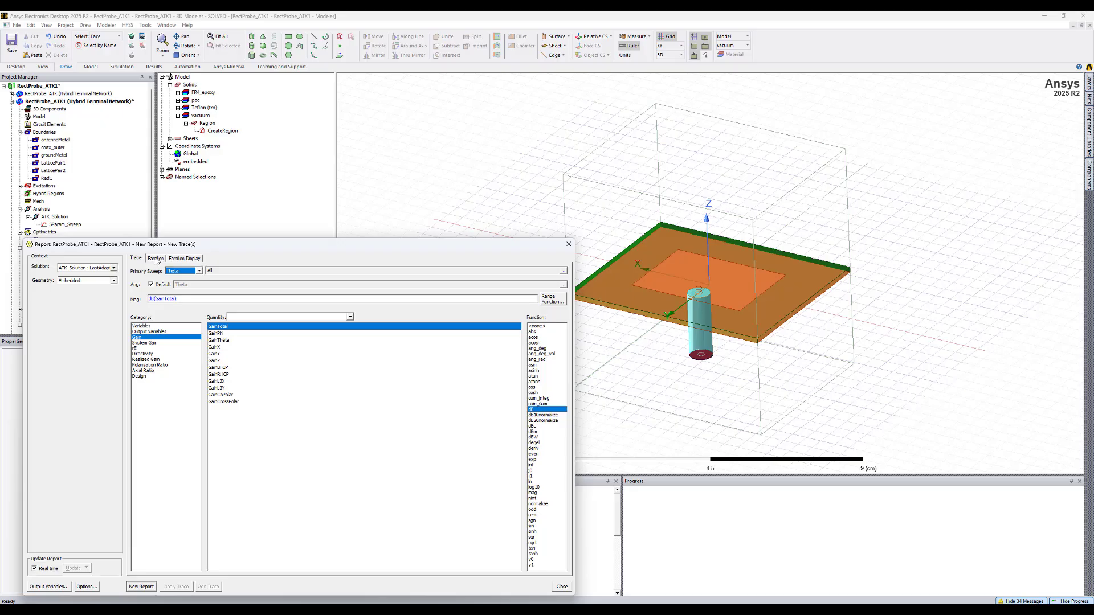
{"action": "left_click", "coordinate": [156, 259]}
{"action": "left_click", "coordinate": [551, 318]}
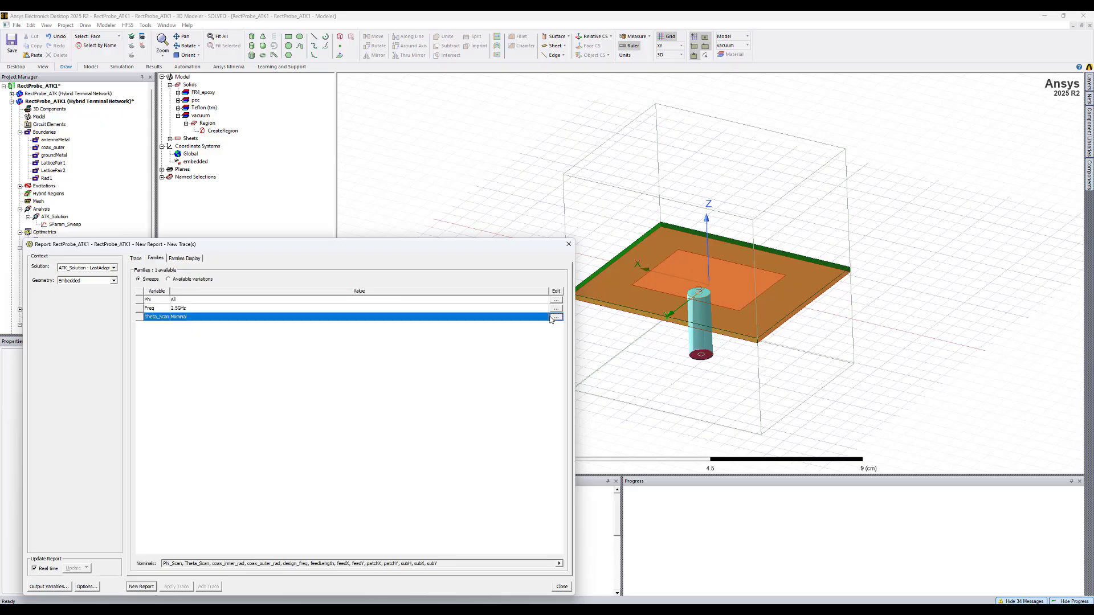
{"action": "left_click", "coordinate": [555, 317]}
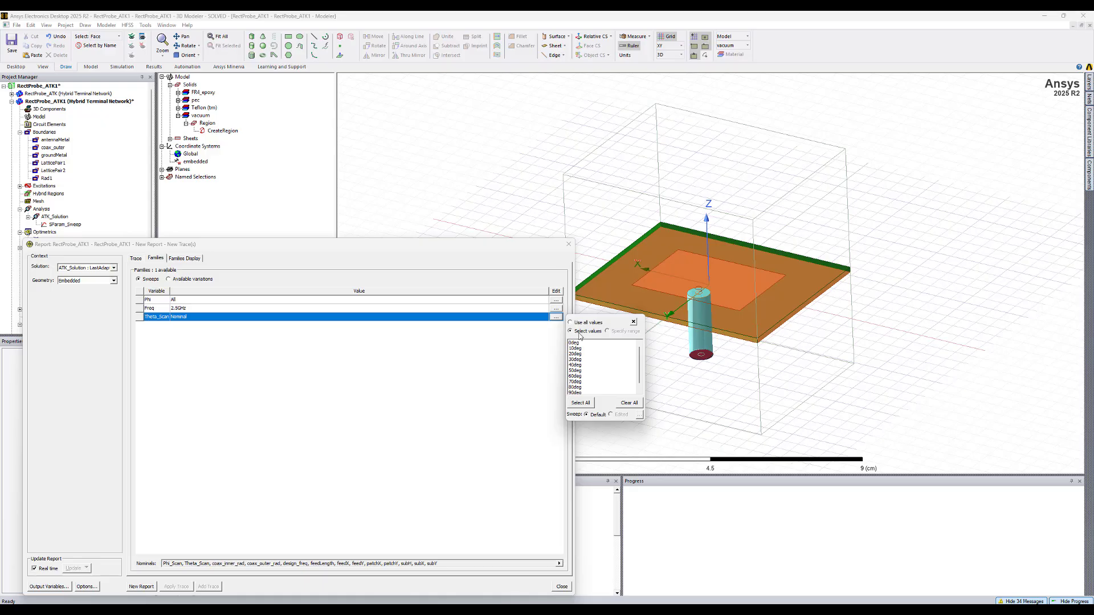
{"action": "left_click", "coordinate": [581, 323]}
{"action": "left_click", "coordinate": [341, 265]}
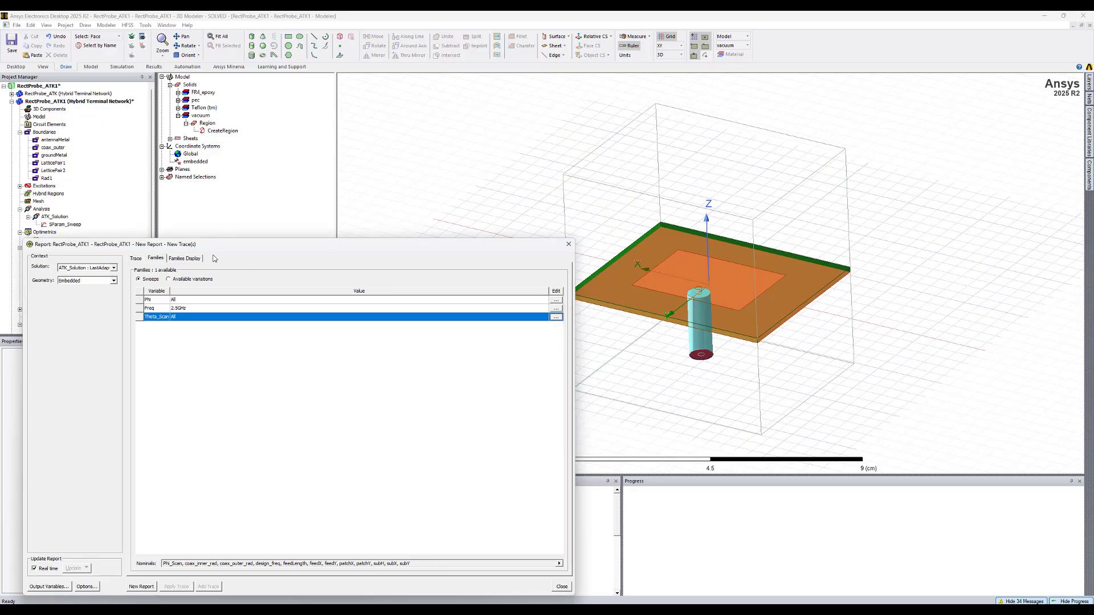
- Set Theta_Scan as the primary sweep, create the gain report and close the report setup
{"action": "left_click", "coordinate": [138, 260]}
{"action": "left_click", "coordinate": [174, 271]}
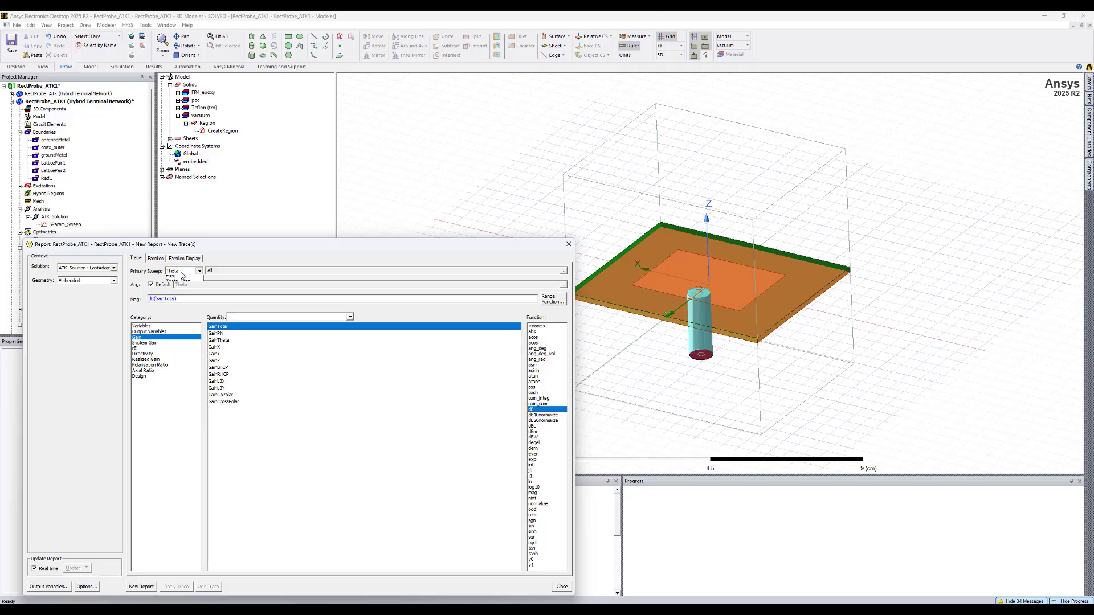
{"action": "left_click", "coordinate": [182, 295]}
{"action": "left_click", "coordinate": [141, 586]}
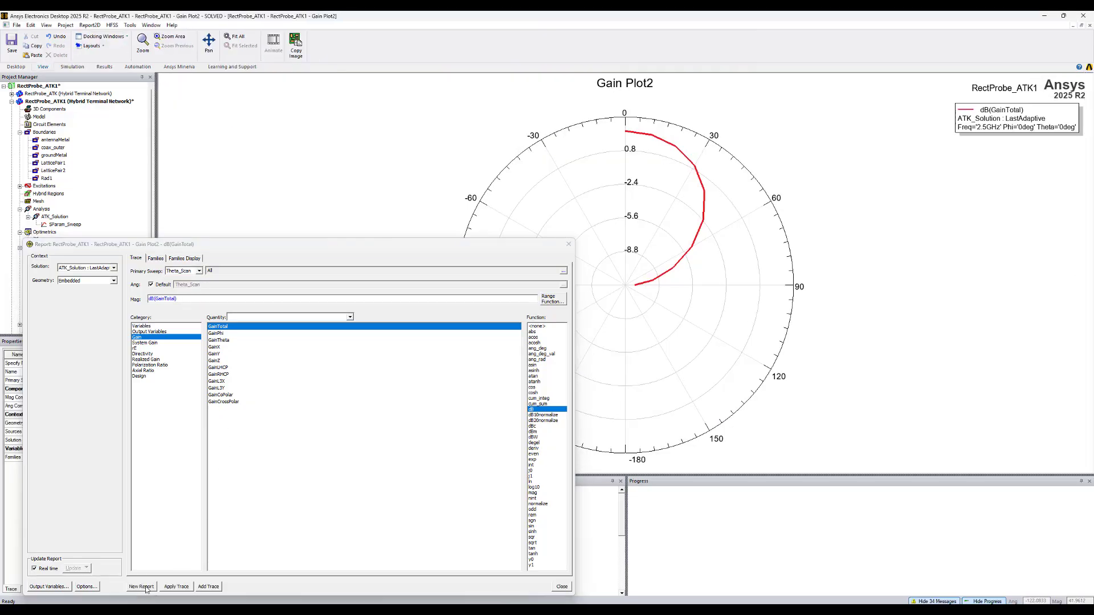
{"action": "left_click", "coordinate": [568, 245]}
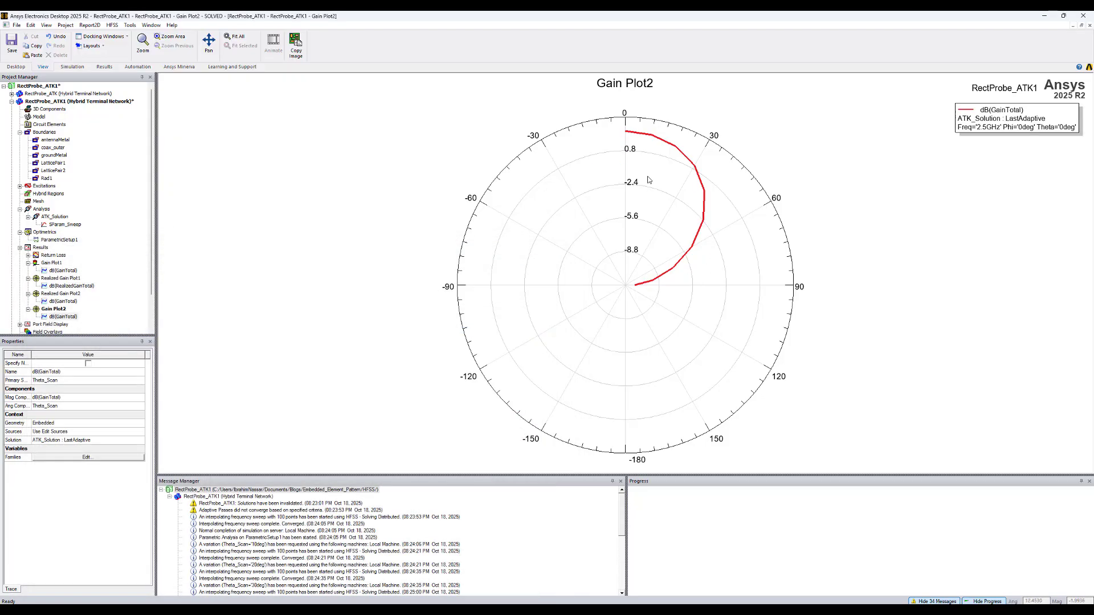